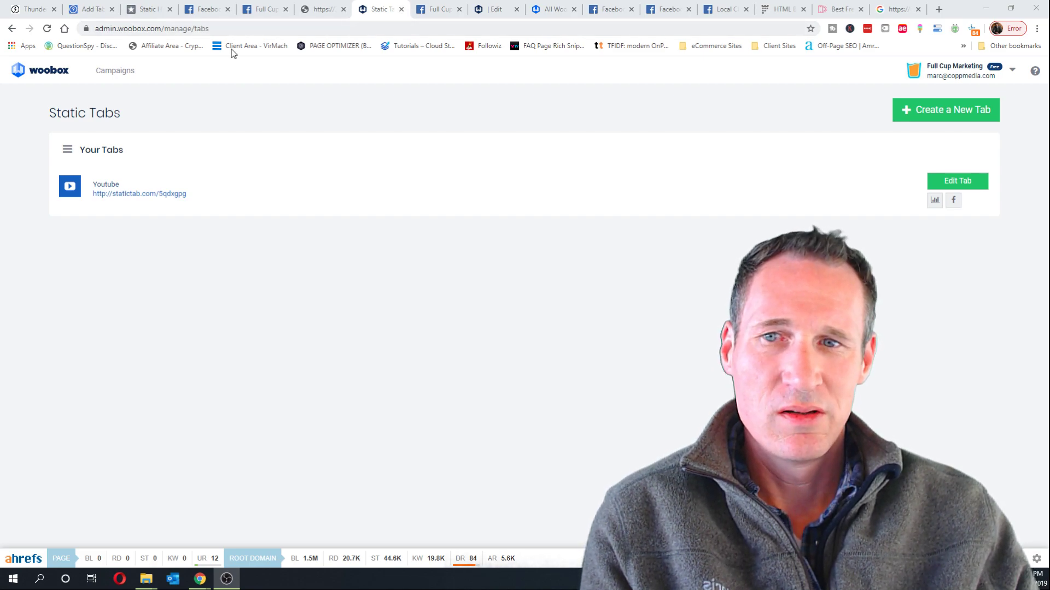
Switch the Woobox account to the 864 SEO business.
click(965, 75)
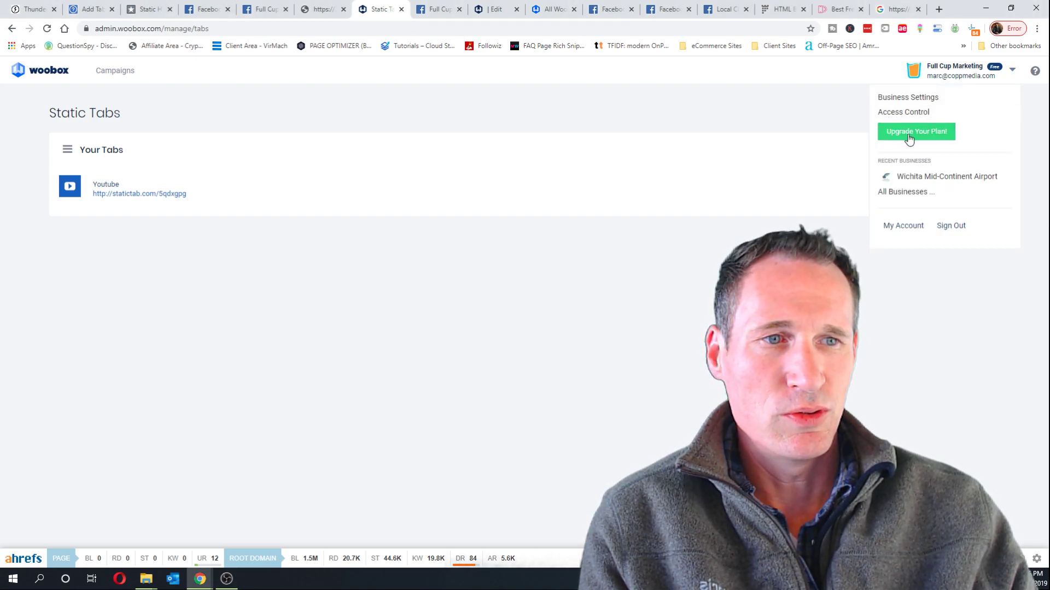
click(908, 193)
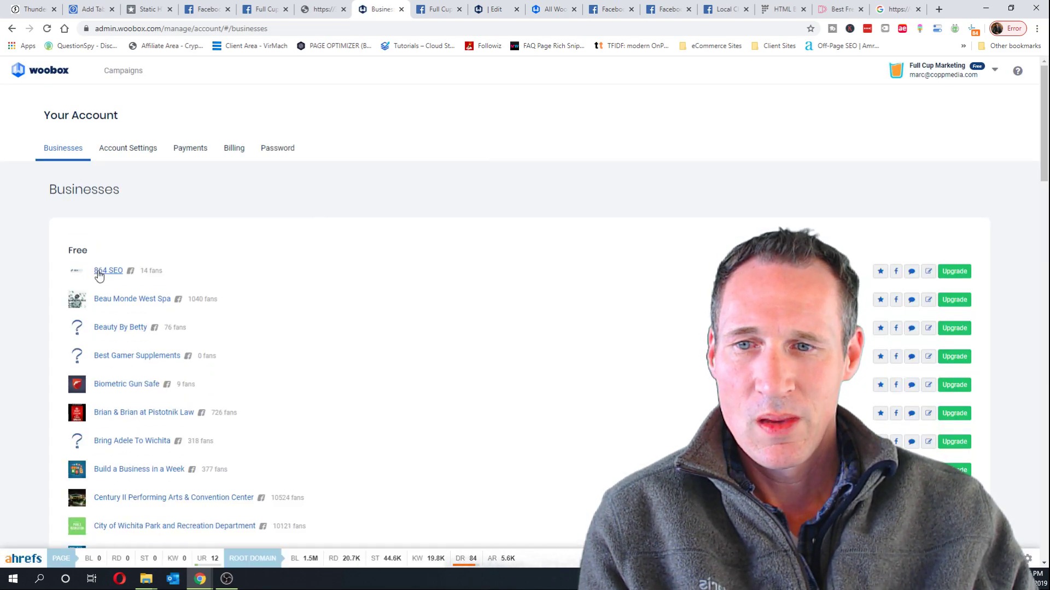
click(106, 271)
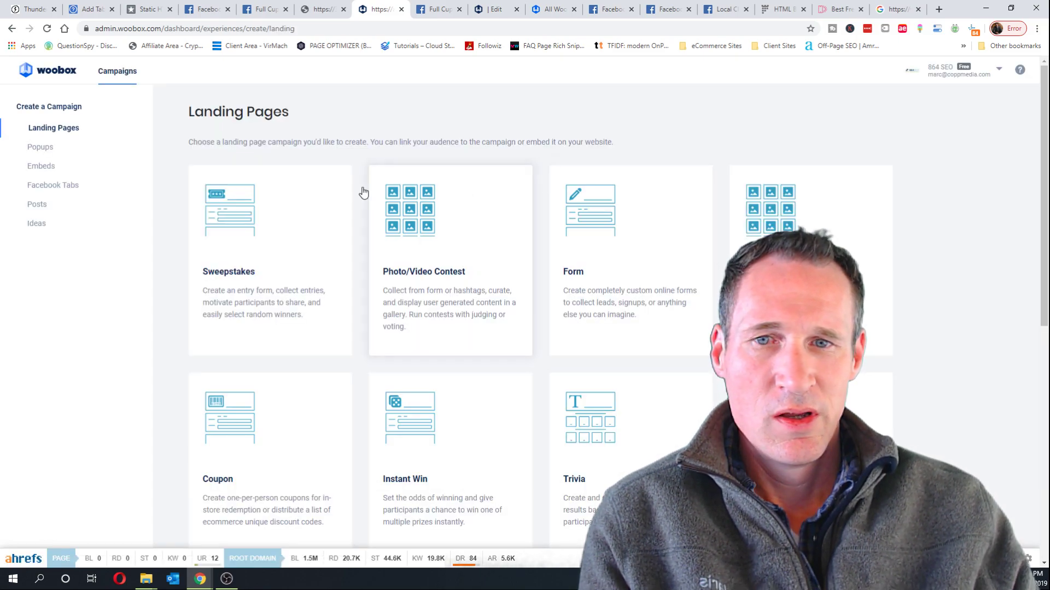
Start a new campaign from the Landing Page template.
scroll(302, 215, down, 4)
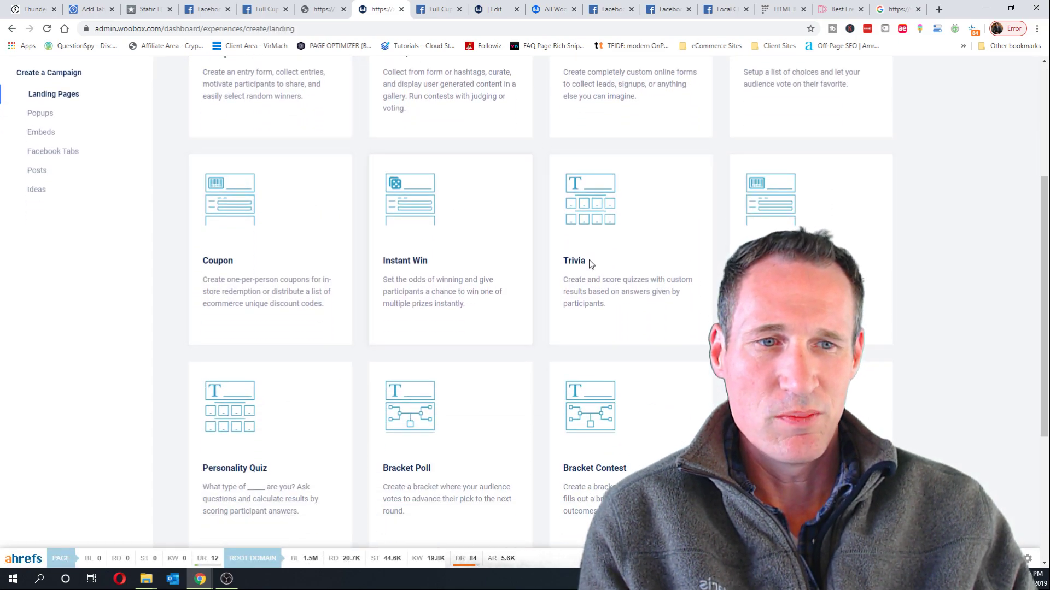
scroll(589, 261, down, 4)
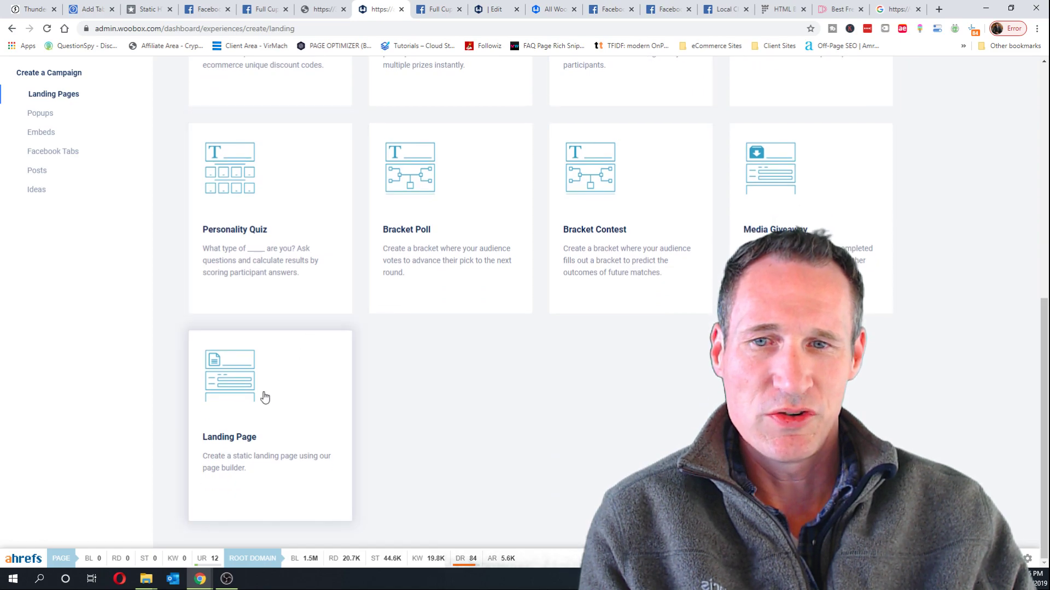
click(283, 387)
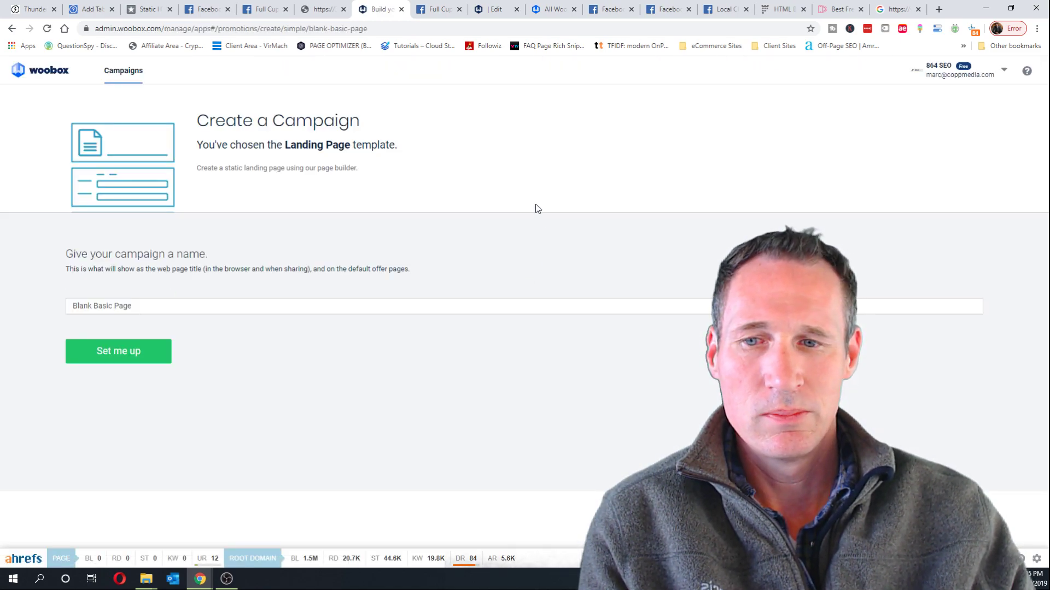
Replace the default name 'Blank Basic Page' with 'Video Backlinking' and create the campaign.
drag(144, 308, 34, 302)
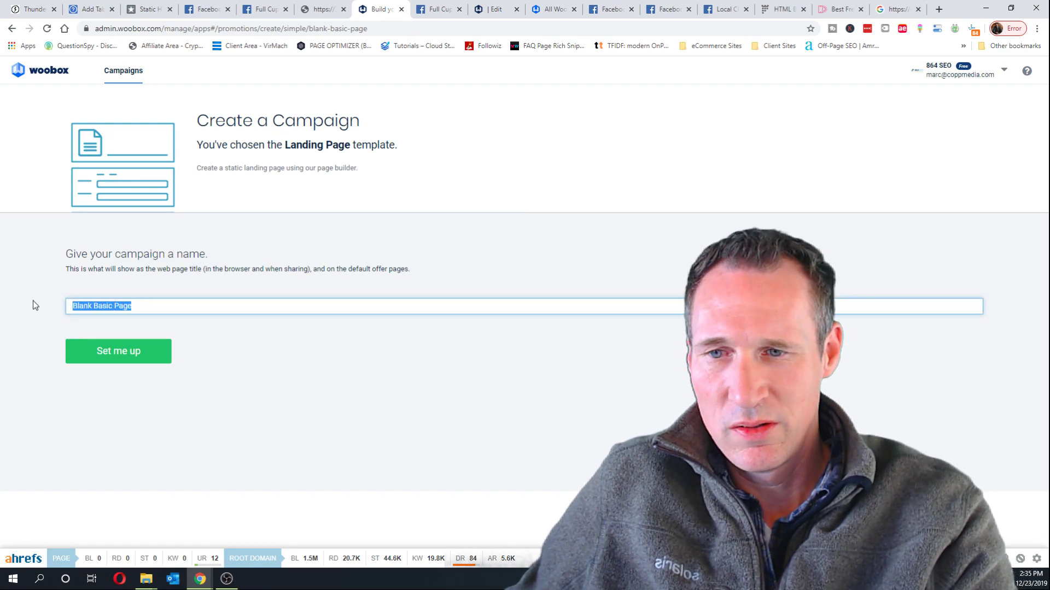
text(Video V)
key(BackSpace)
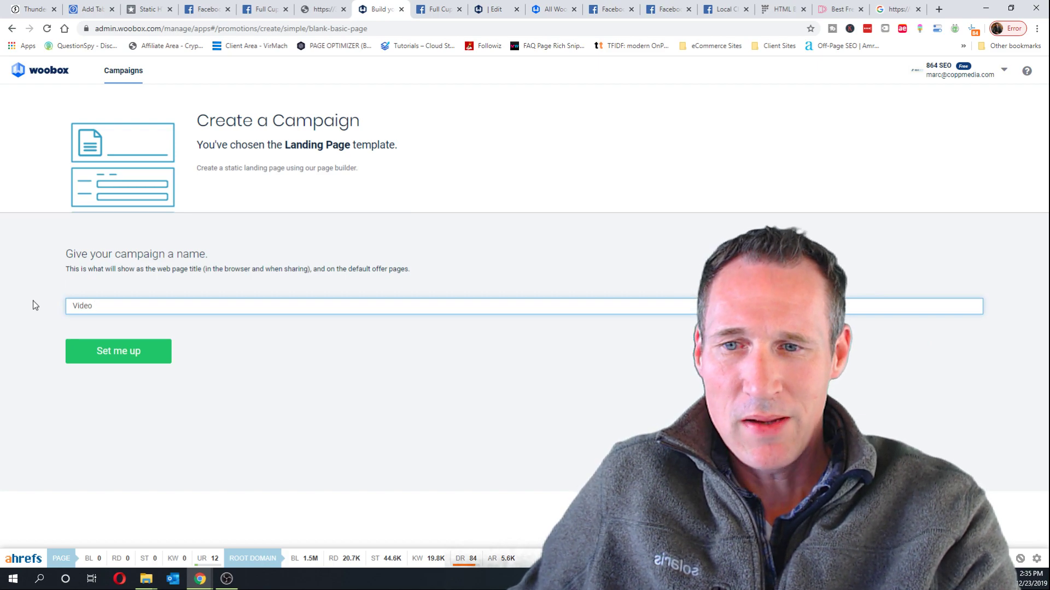
text(Backlinking)
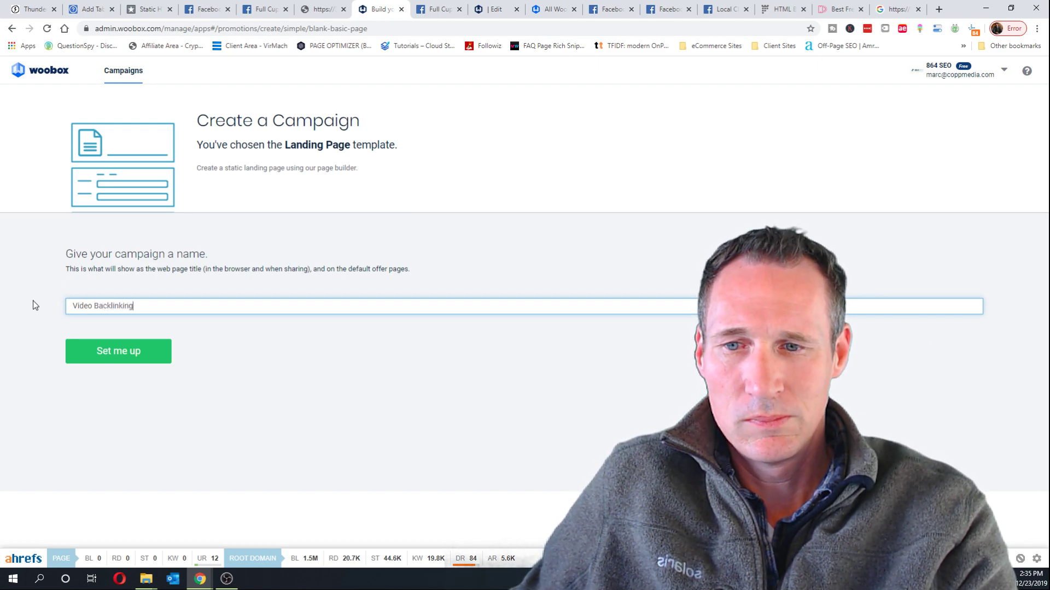
click(89, 353)
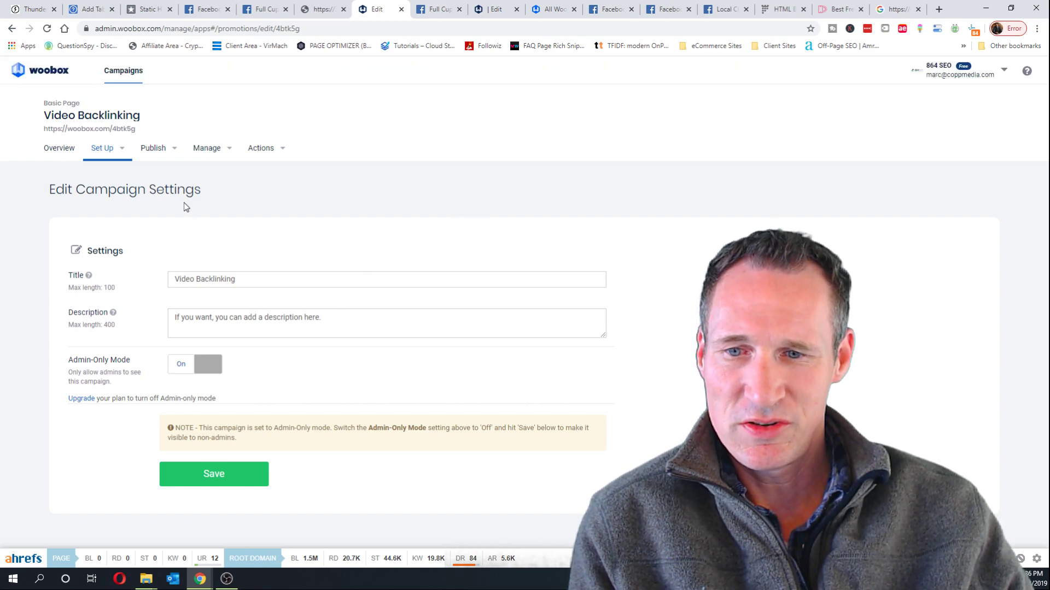
Replace the placeholder description with 'Testing using Facebook for building backlinks.' and save.
click(333, 319)
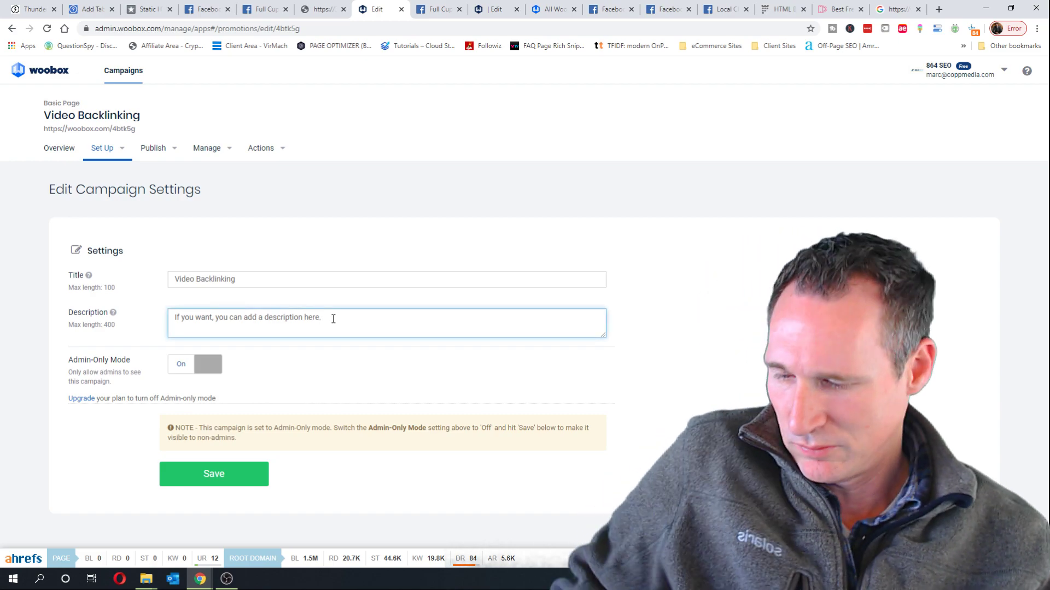
drag(333, 320, 149, 309)
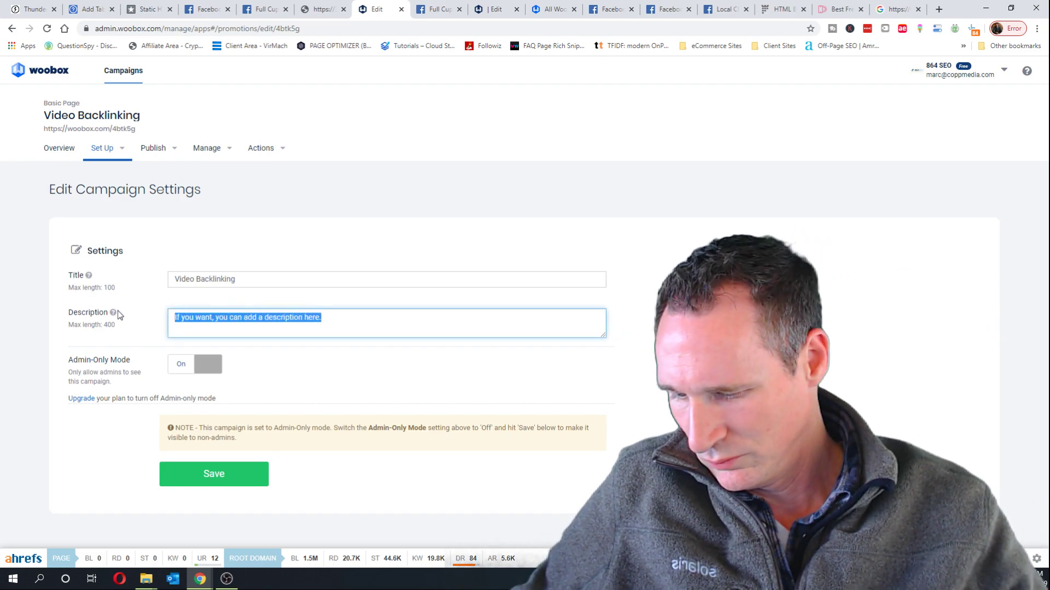
text(Testing)
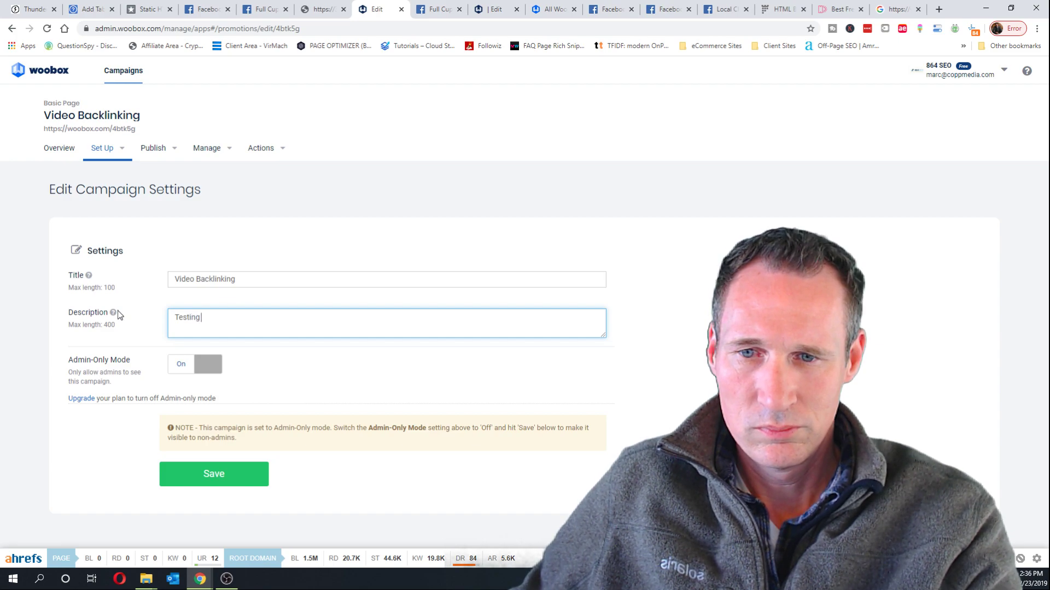
text( using Facebo)
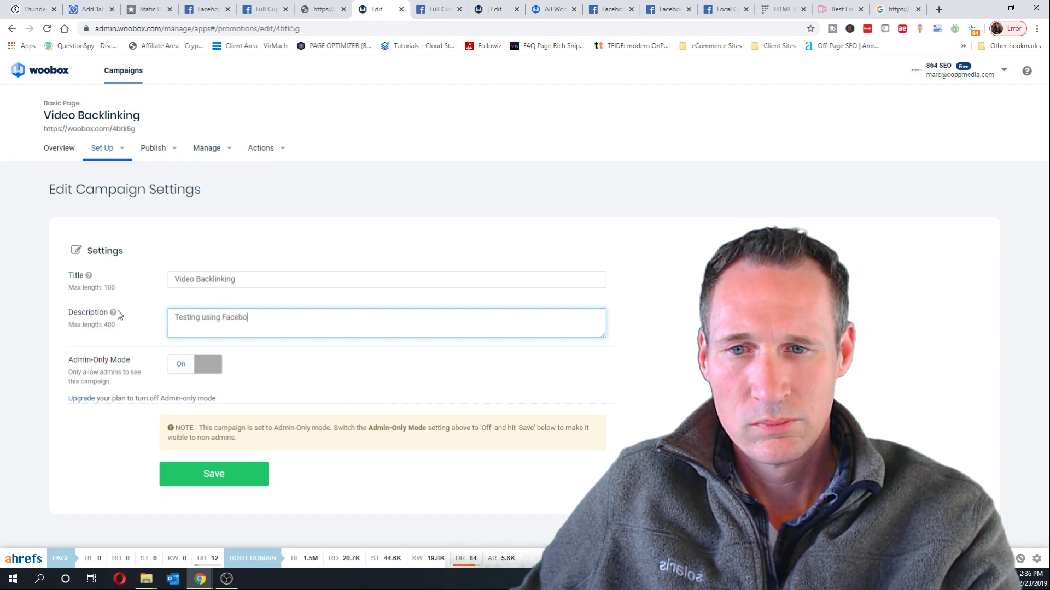
text(ok for )
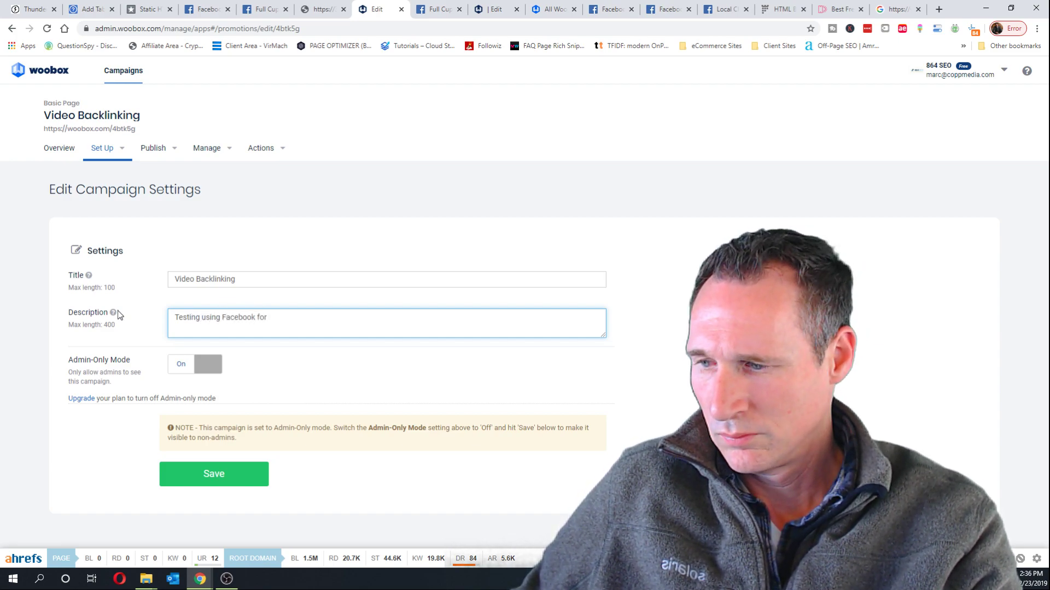
text(building back)
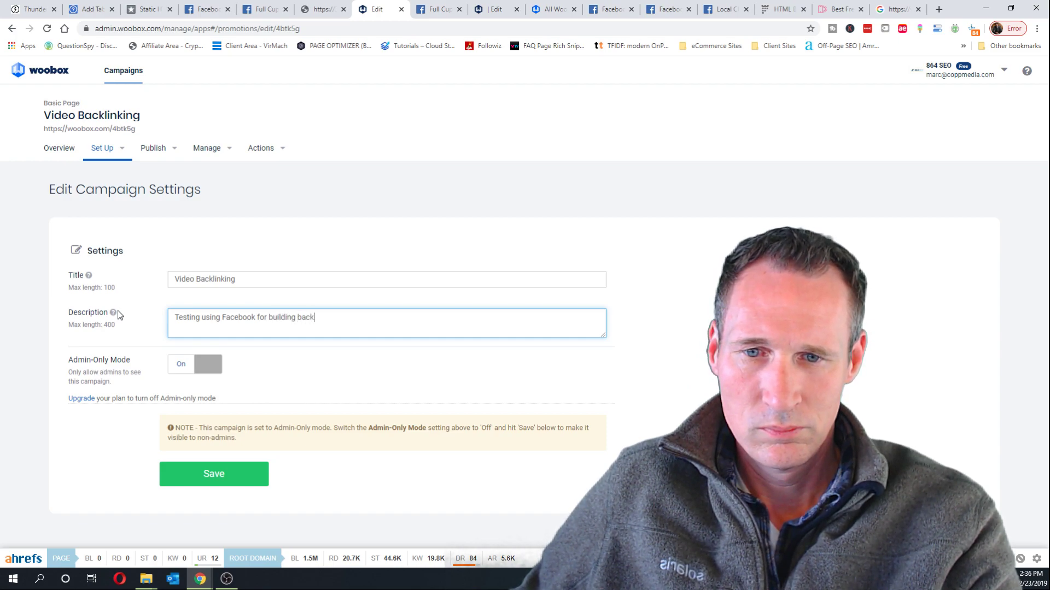
text(links.)
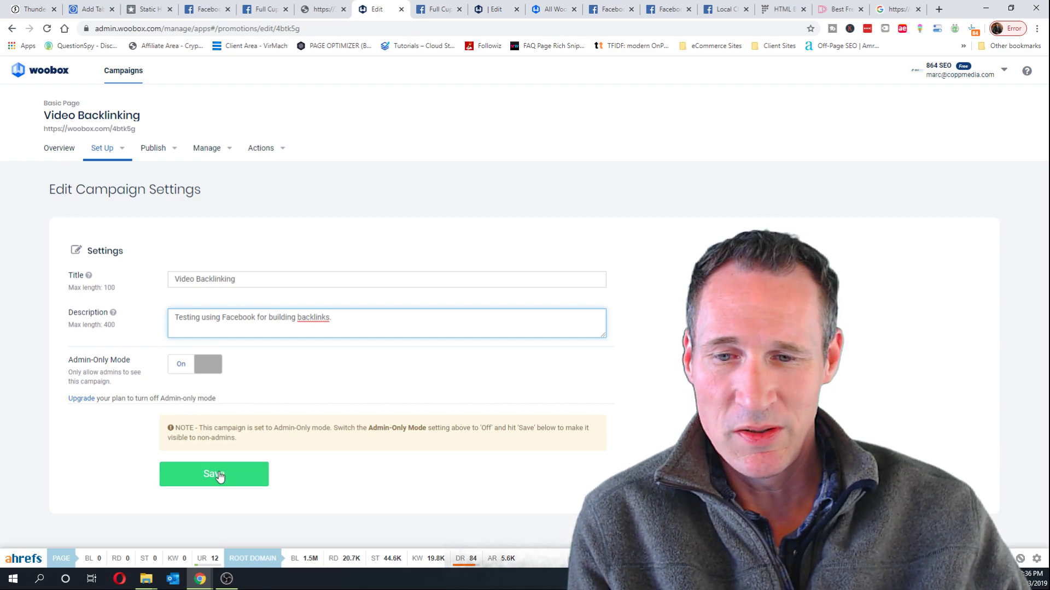
click(217, 475)
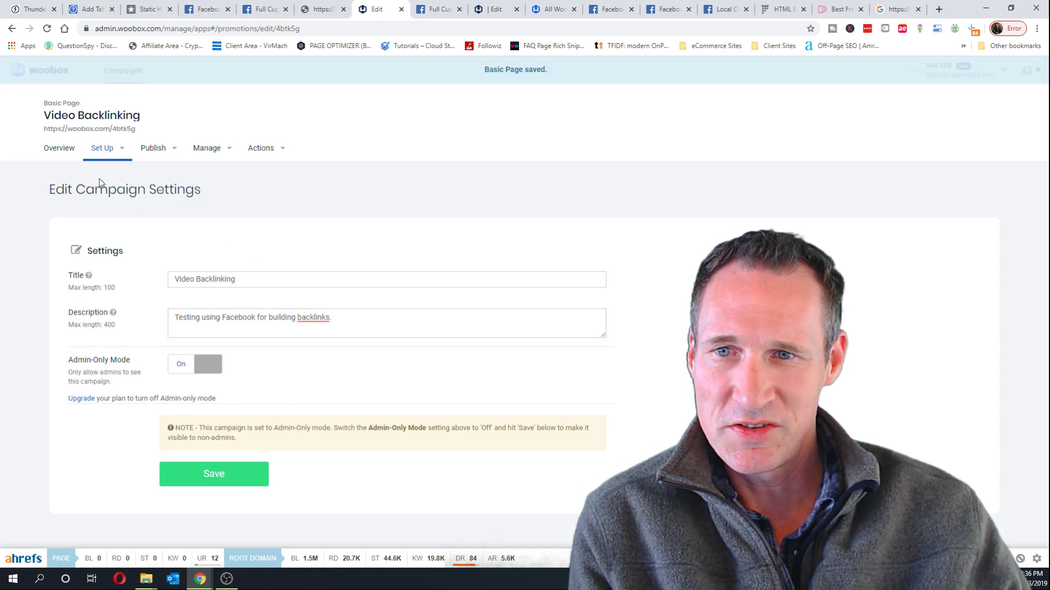
click(154, 151)
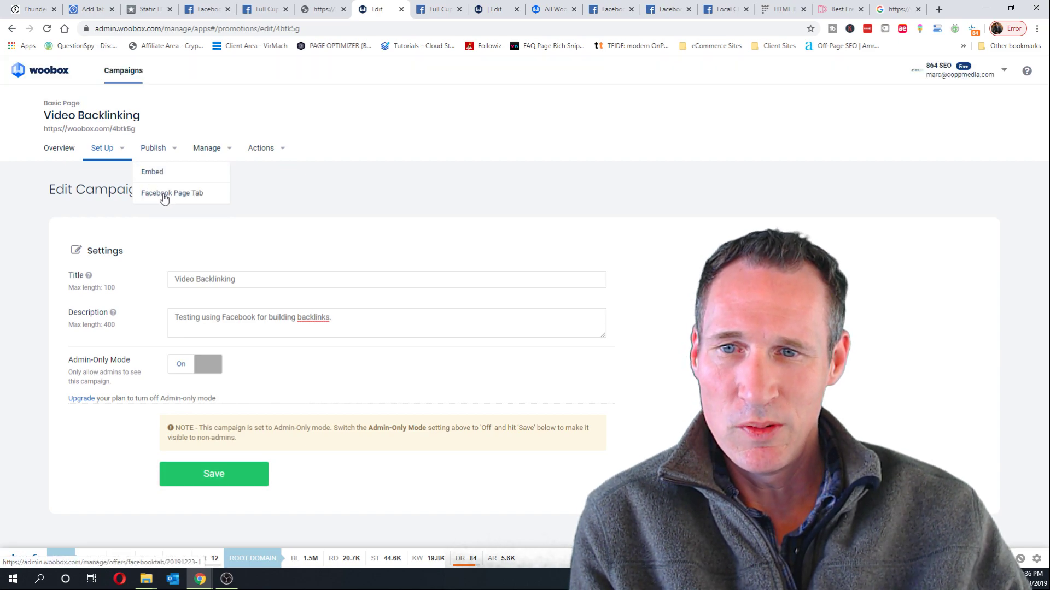
Install the campaign as a Facebook page tab named 'SEO Backlinking' on the 864 SEO page.
click(165, 197)
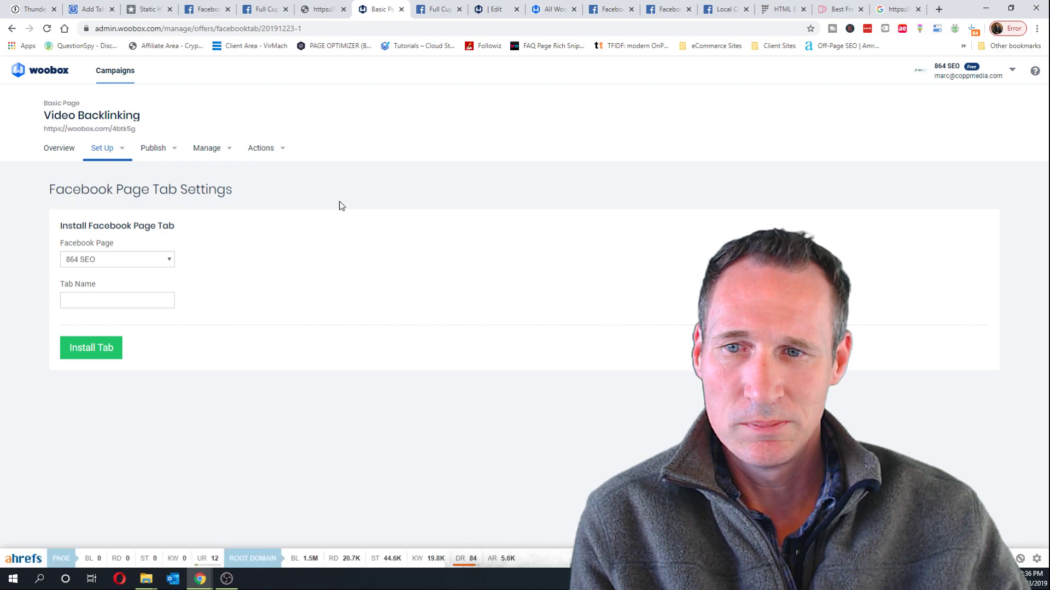
click(133, 298)
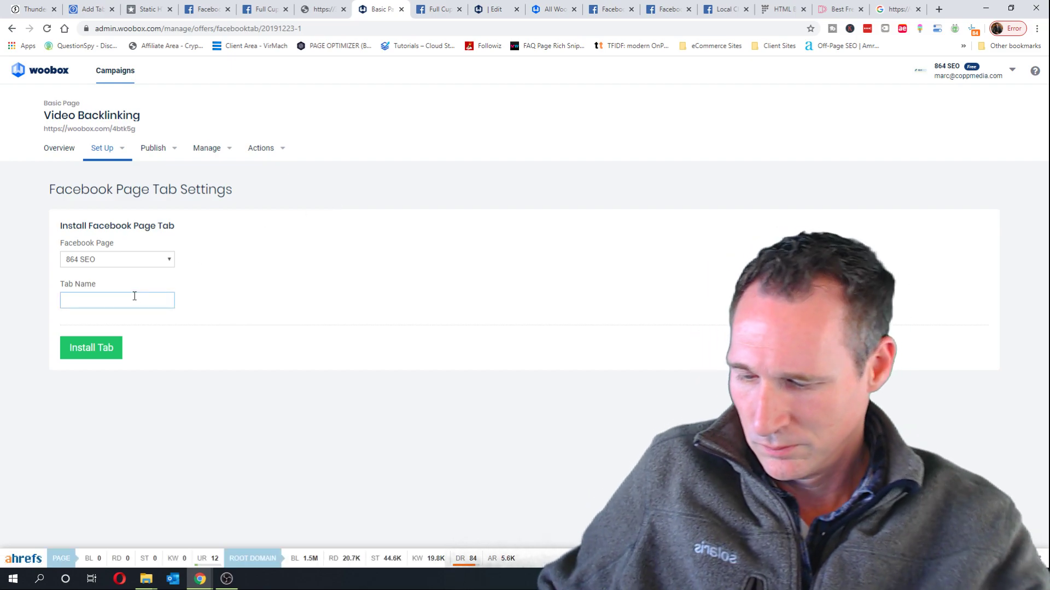
text(SEO)
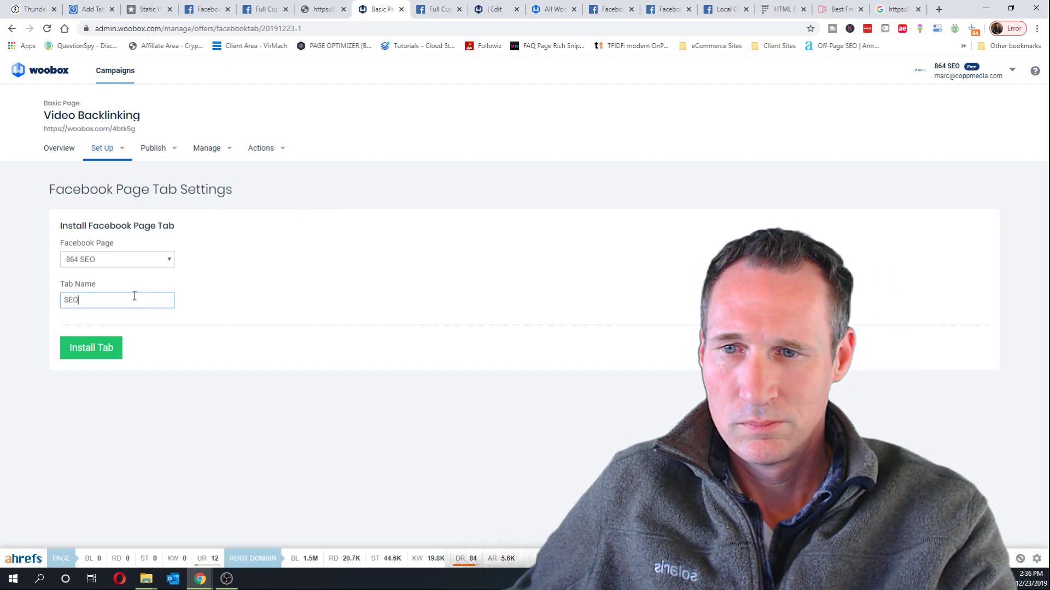
text( Backlinking)
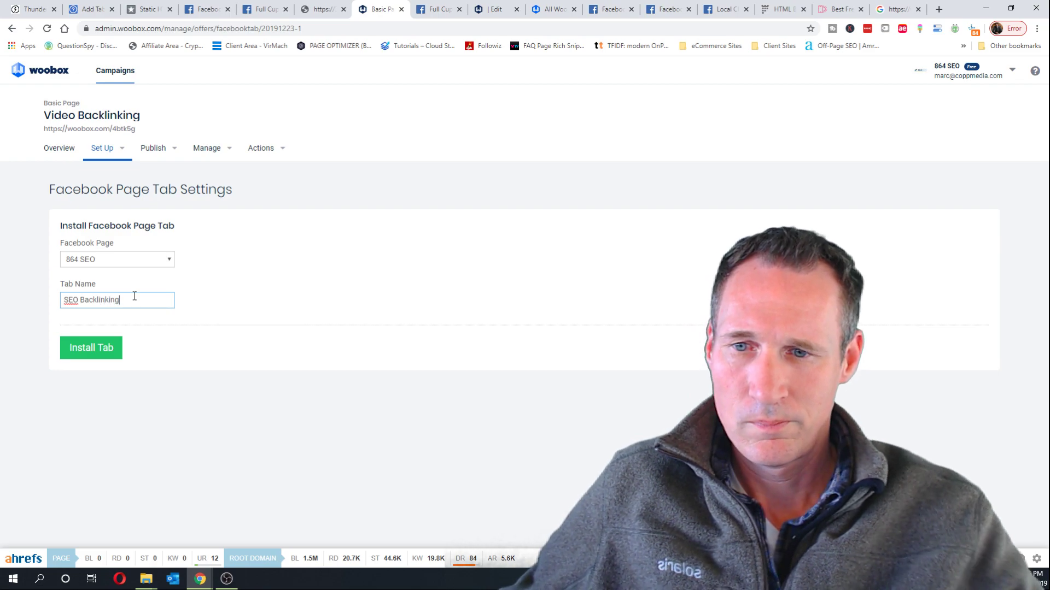
click(93, 353)
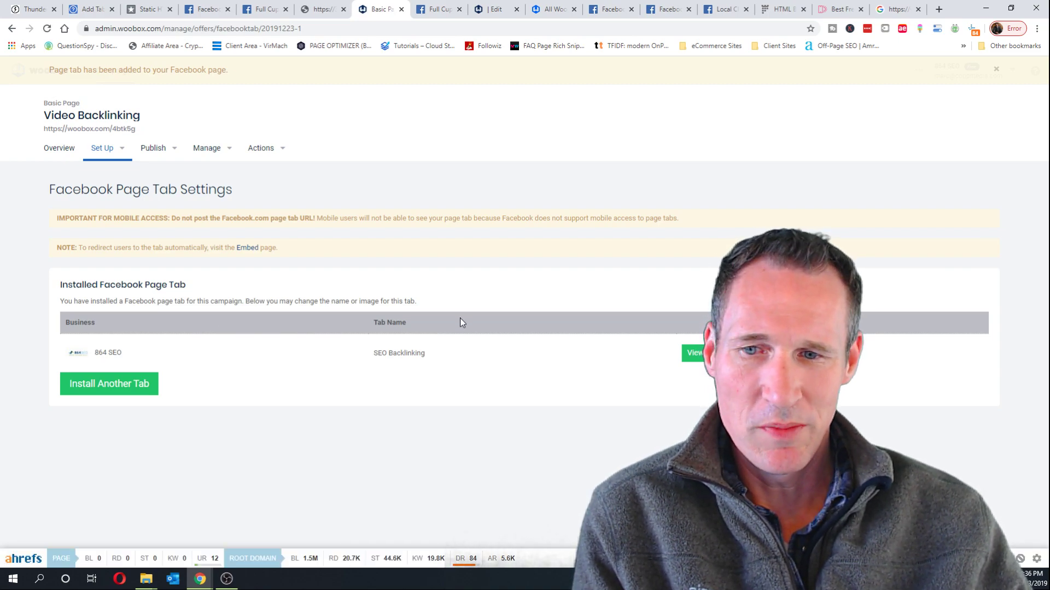
View the SEO Backlinking tab on the 864 SEO Facebook page, then return to Woobox.
click(698, 358)
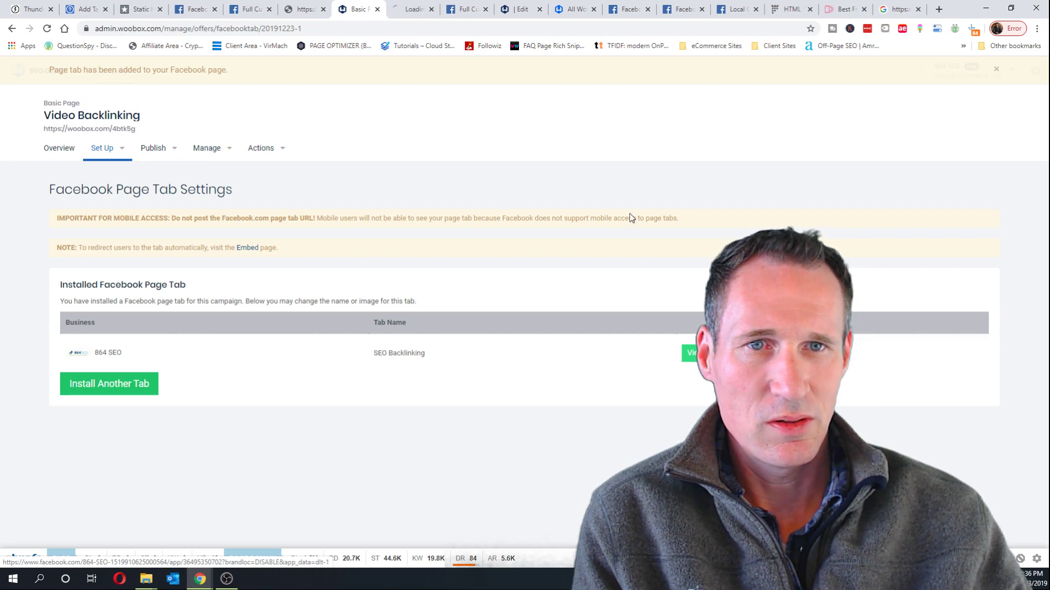
click(411, 9)
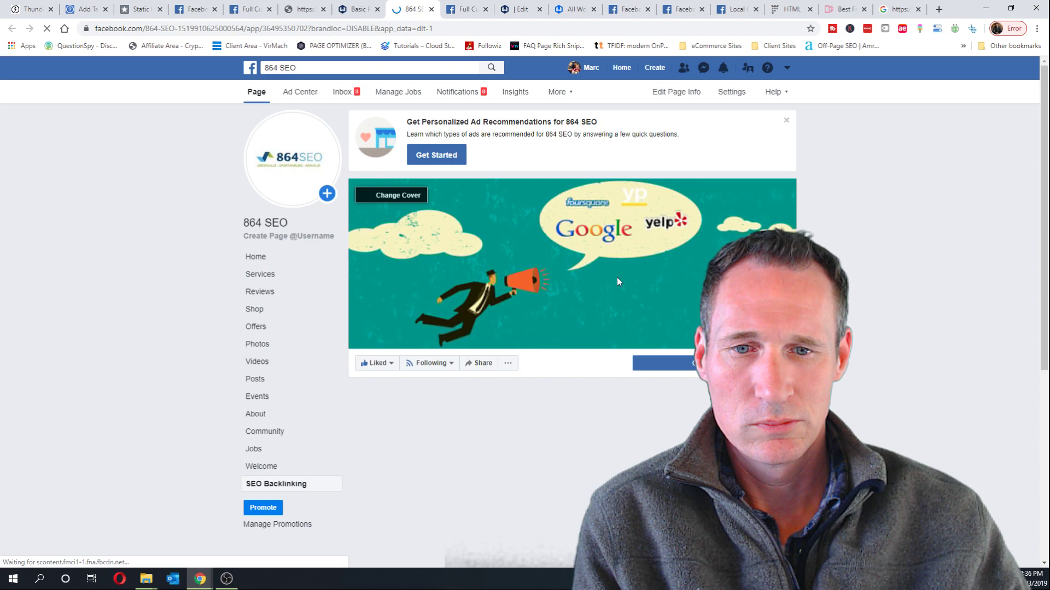
scroll(616, 277, down, 2)
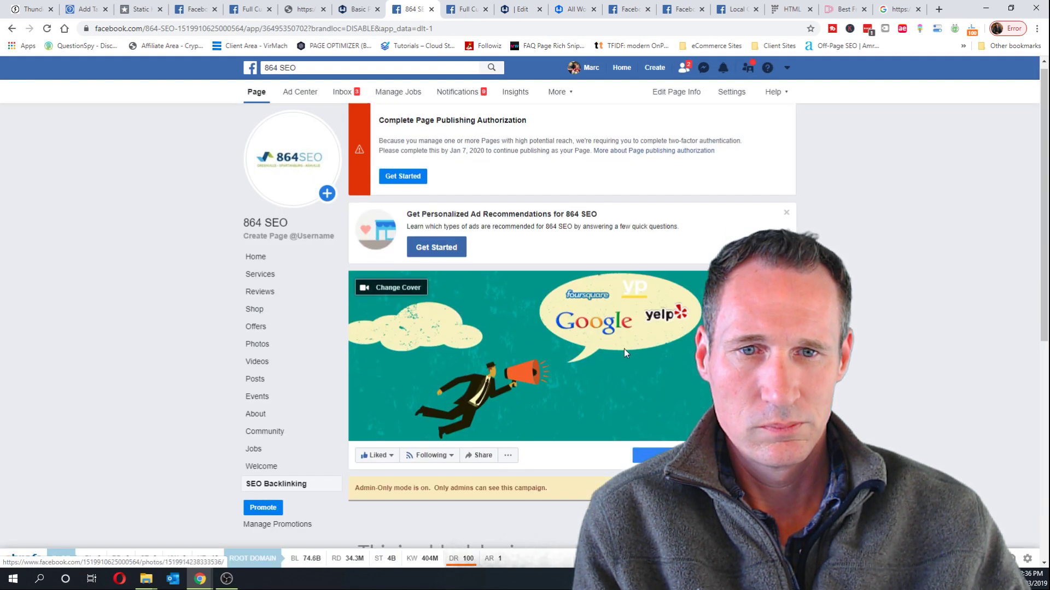
scroll(625, 349, down, 6)
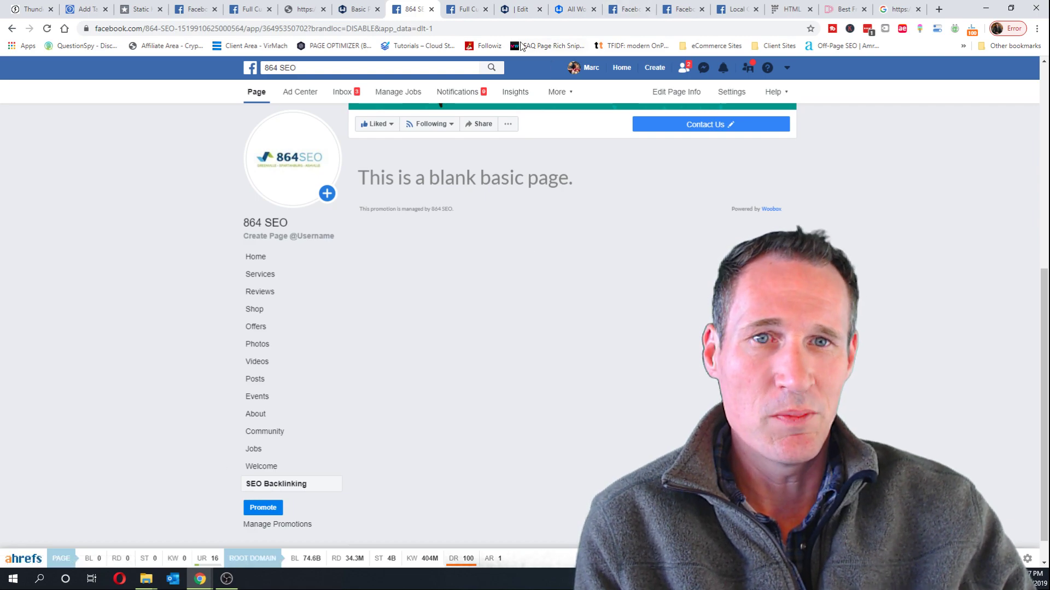
click(355, 9)
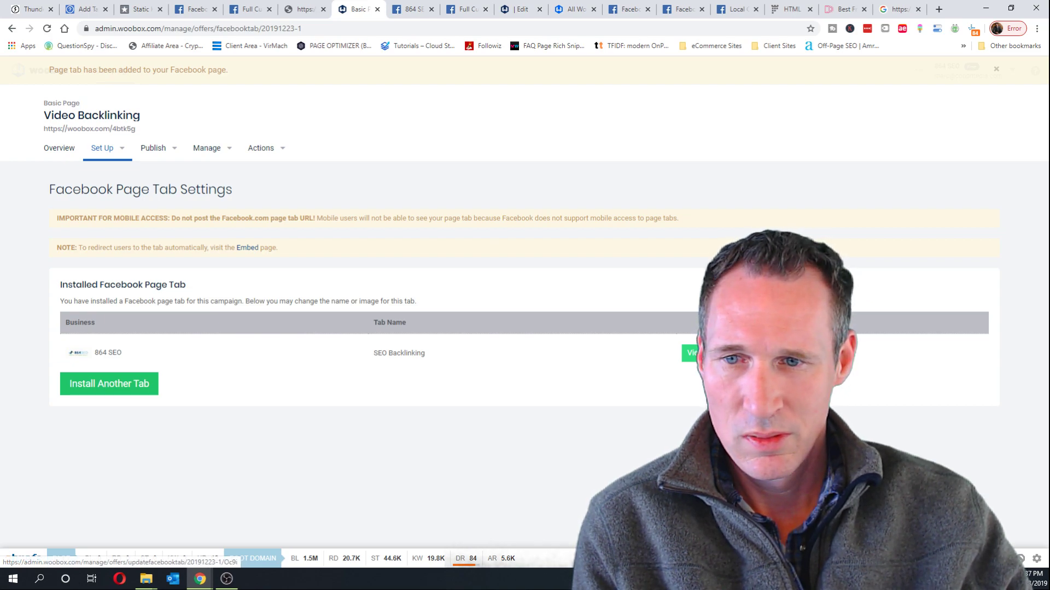
Look through the campaign's actions, publish and stats menus, ending on its Overview.
click(727, 352)
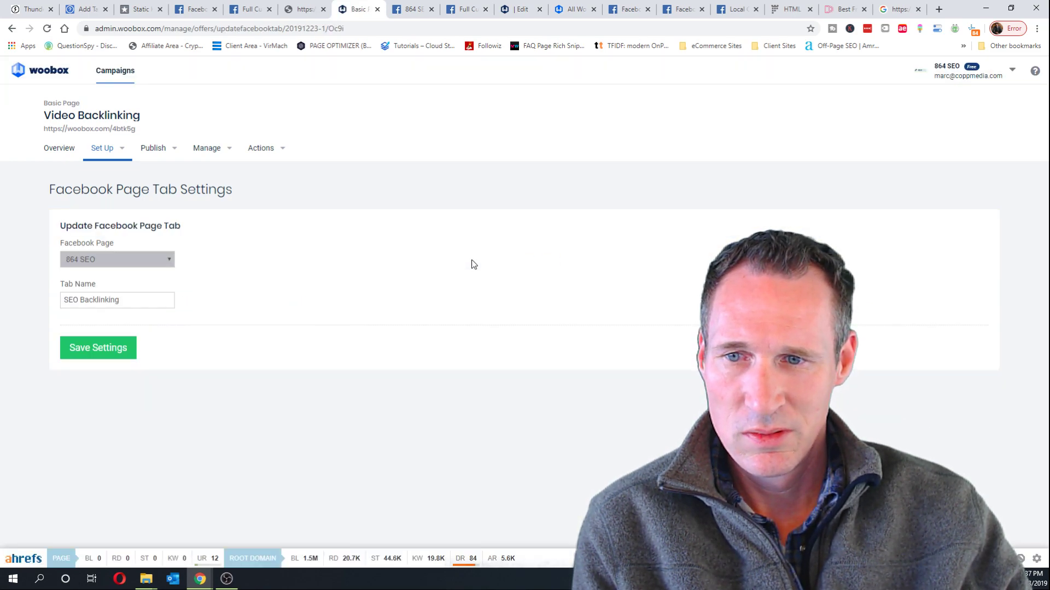
click(265, 152)
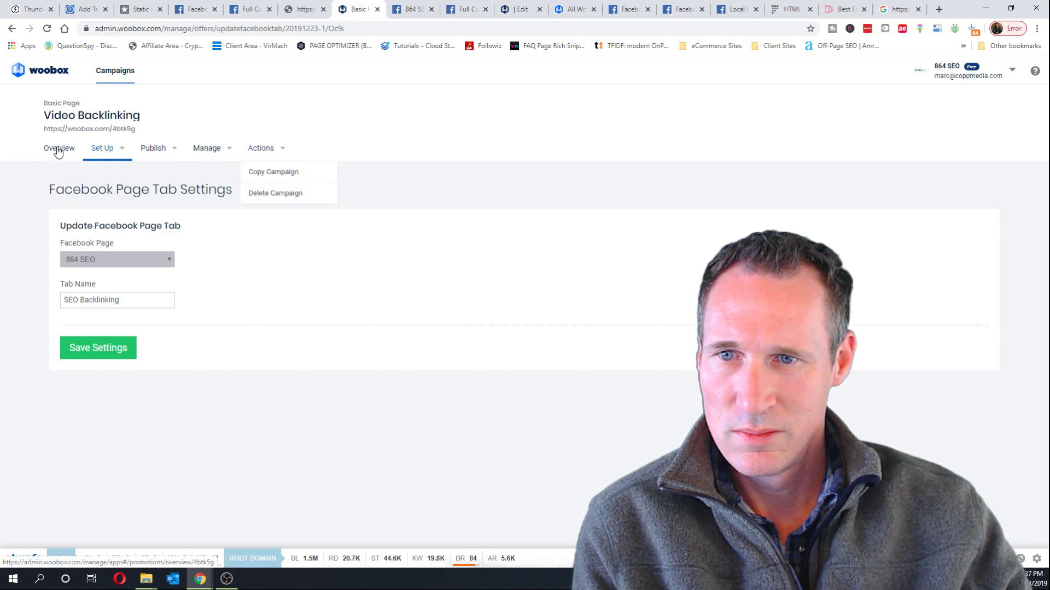
click(164, 153)
click(208, 154)
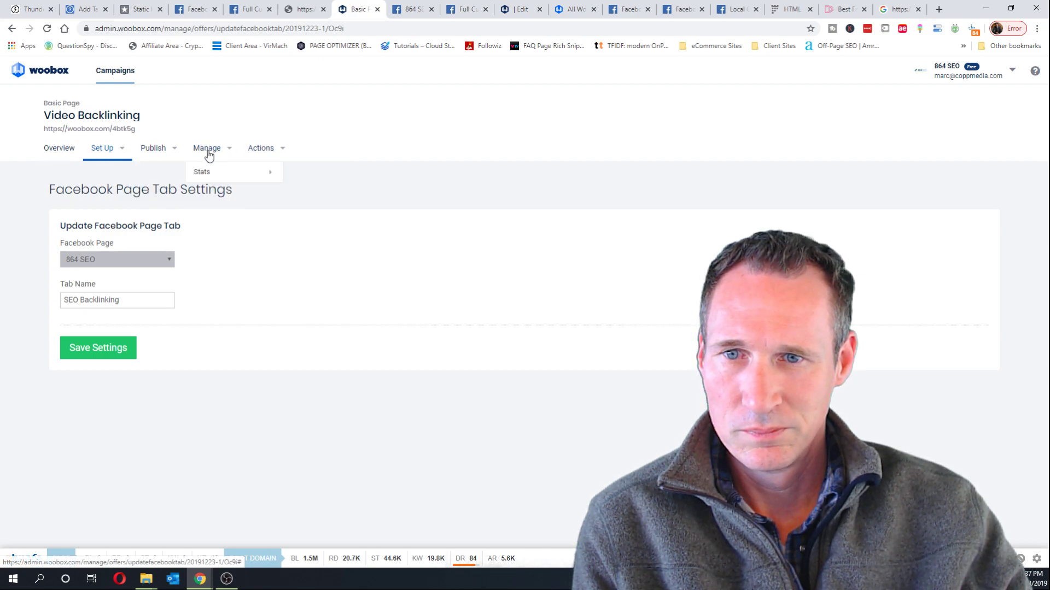
click(62, 155)
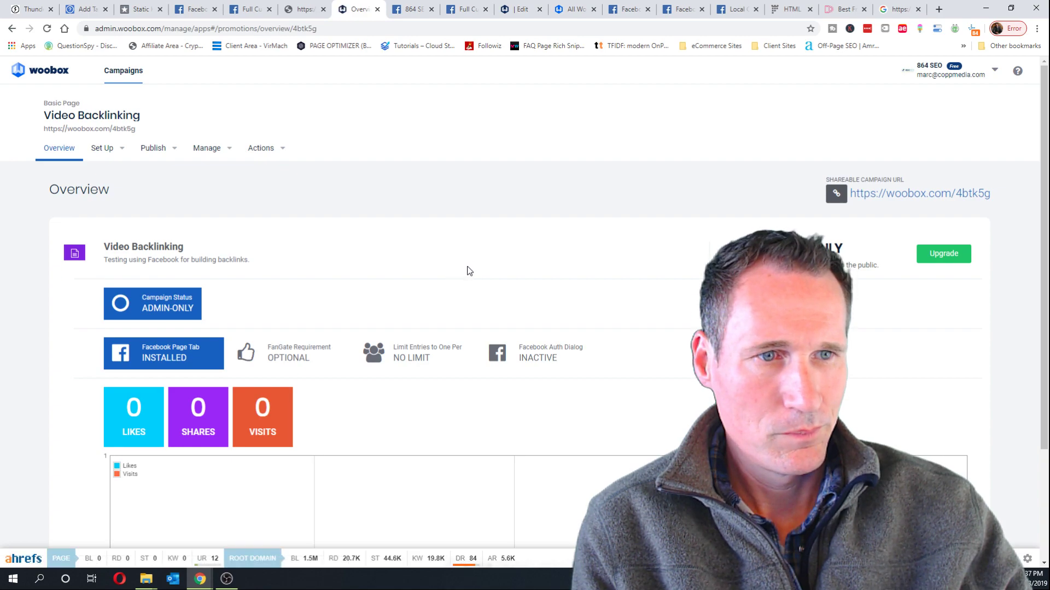
Re-save the Video Backlinking campaign settings from Set Up > Edit without changes.
click(112, 150)
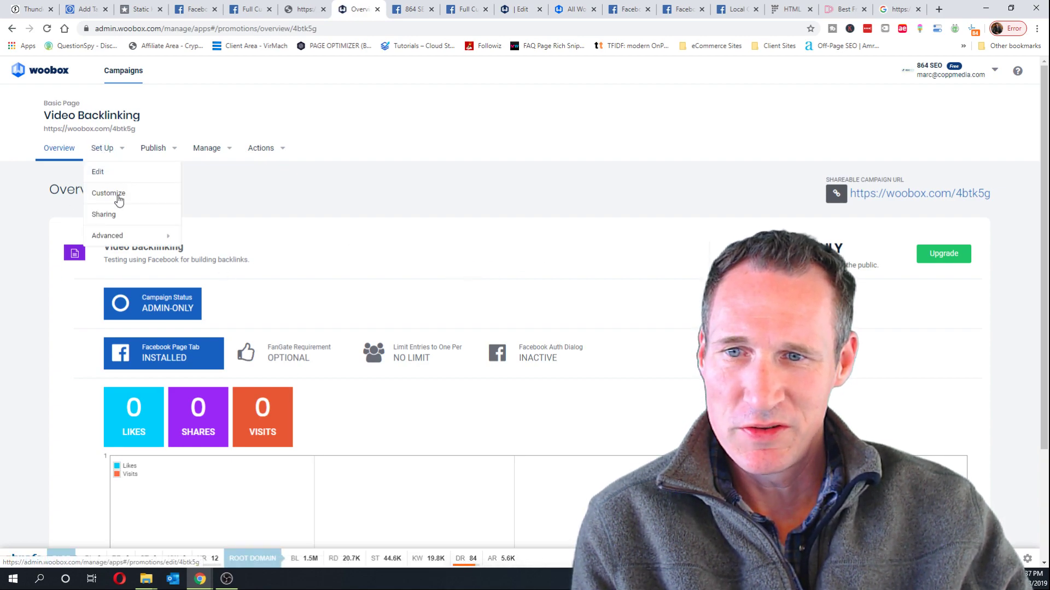
mouse_move(123, 245)
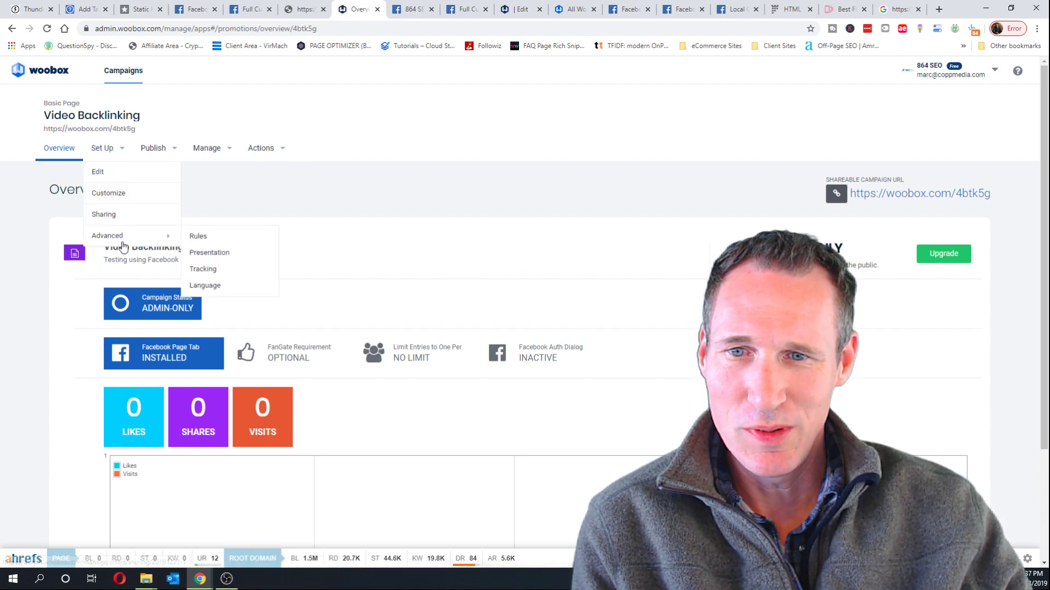
click(98, 173)
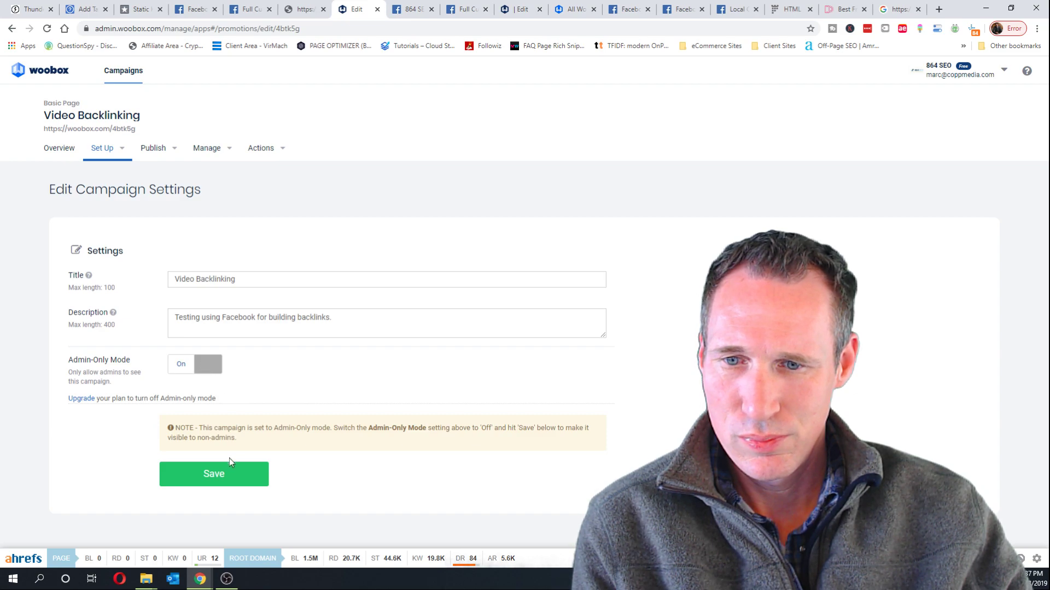
click(215, 474)
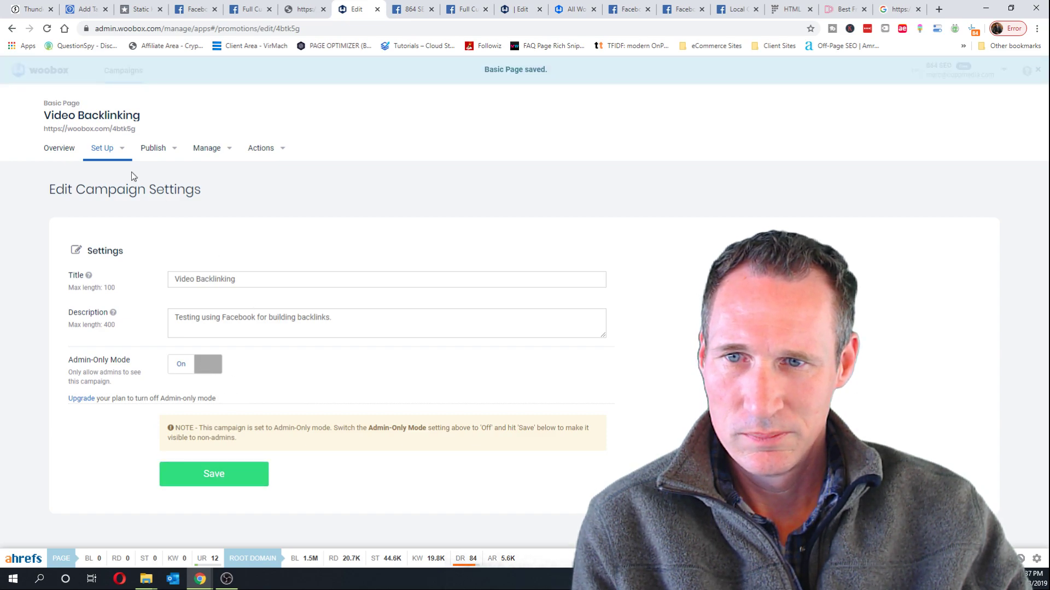
click(158, 152)
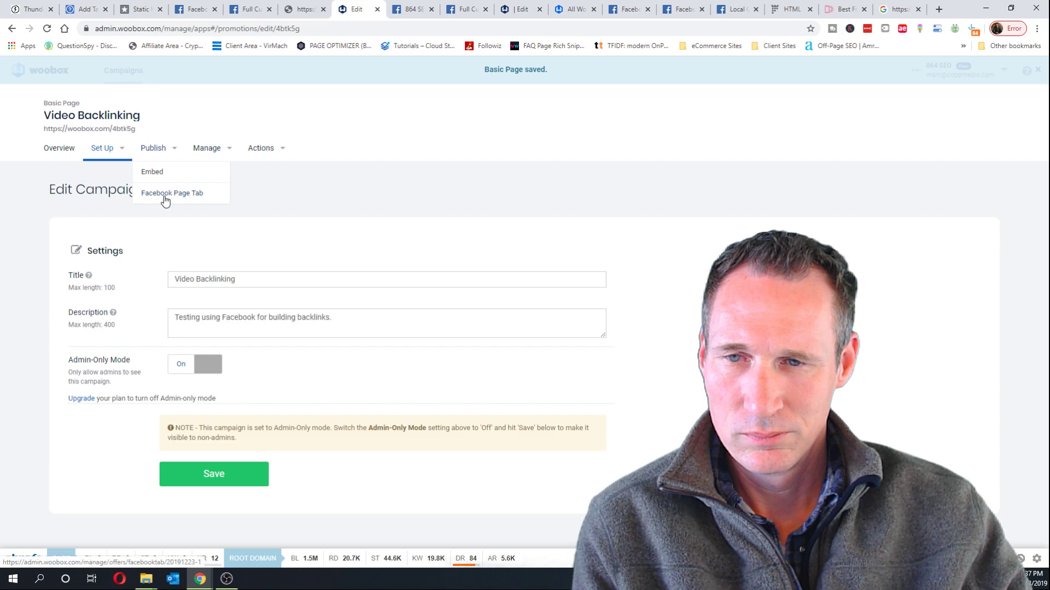
Set the embed Redirect Location to Facebook Tab and save, revealing the HTML embed code.
click(155, 173)
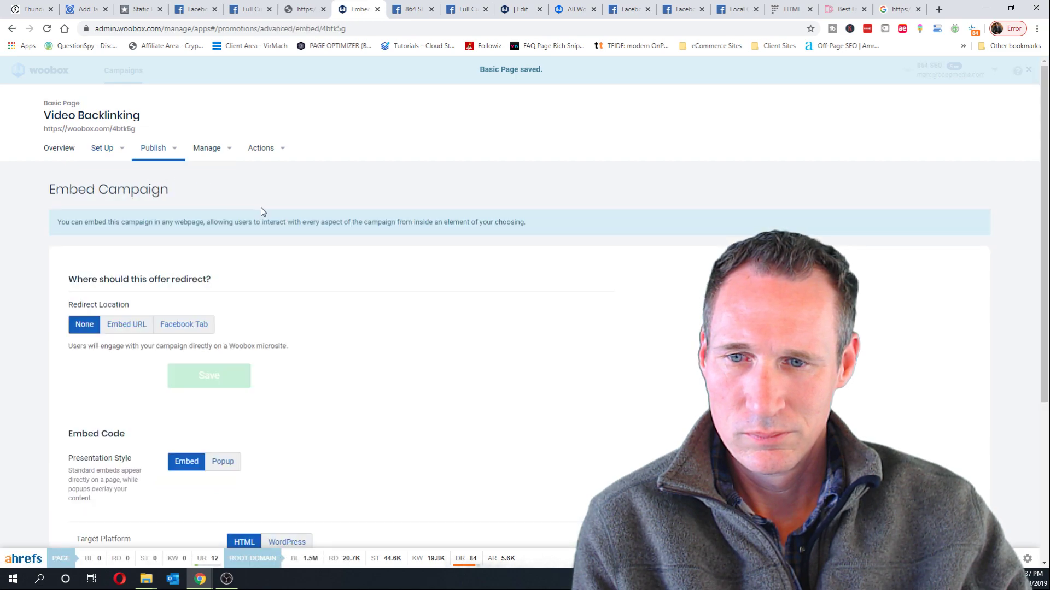
scroll(316, 273, down, 3)
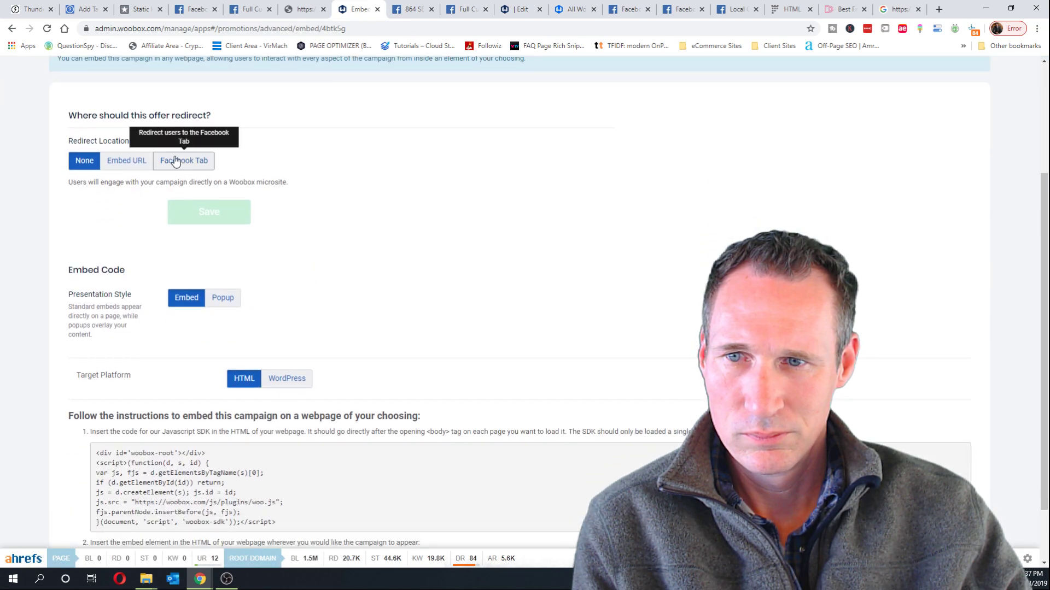
scroll(368, 257, down, 1)
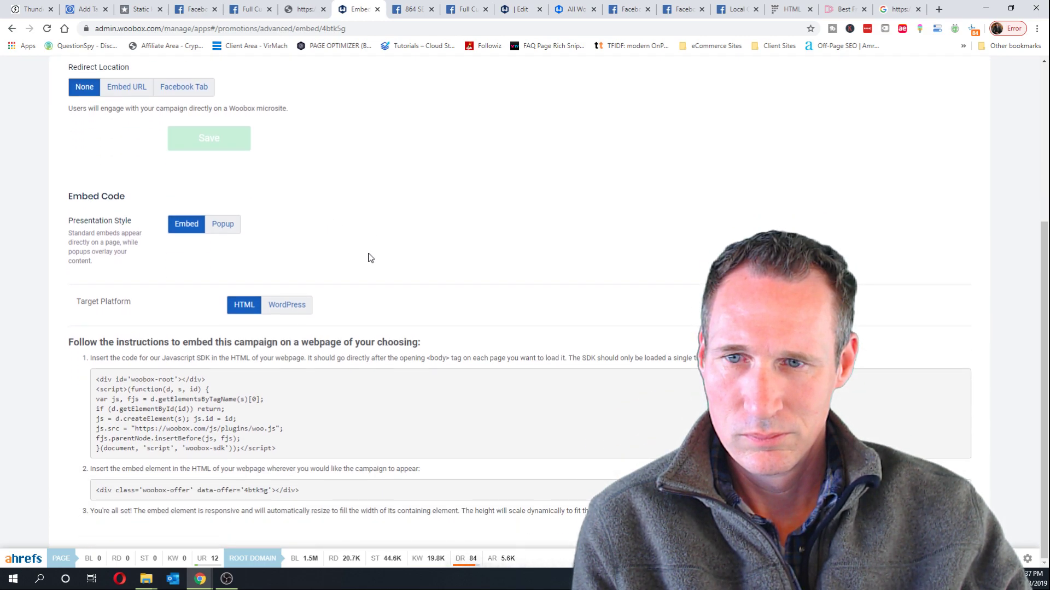
scroll(367, 258, up, 3)
click(207, 305)
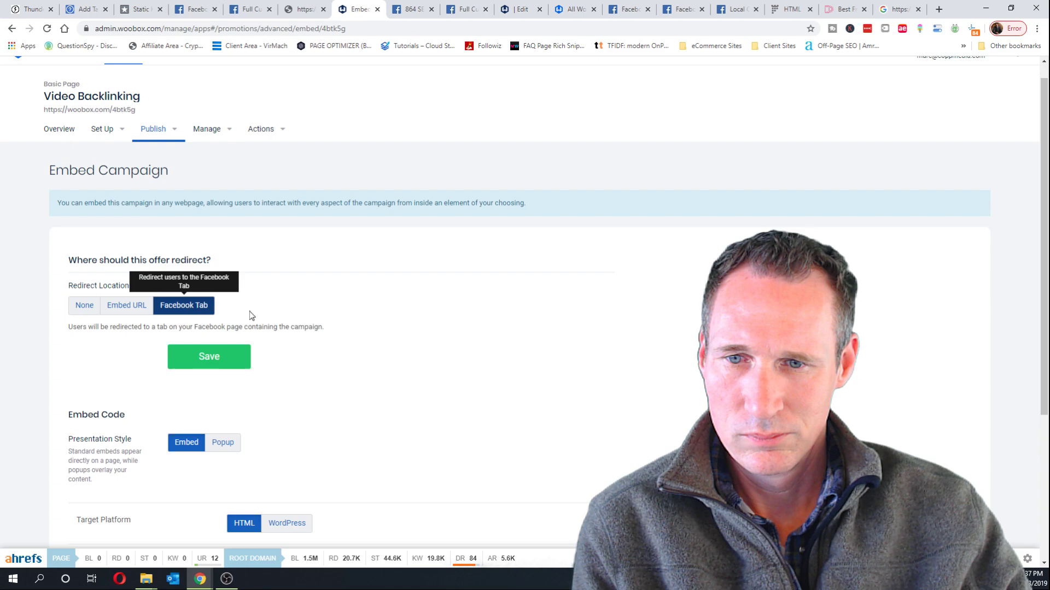
scroll(349, 317, down, 1)
click(211, 305)
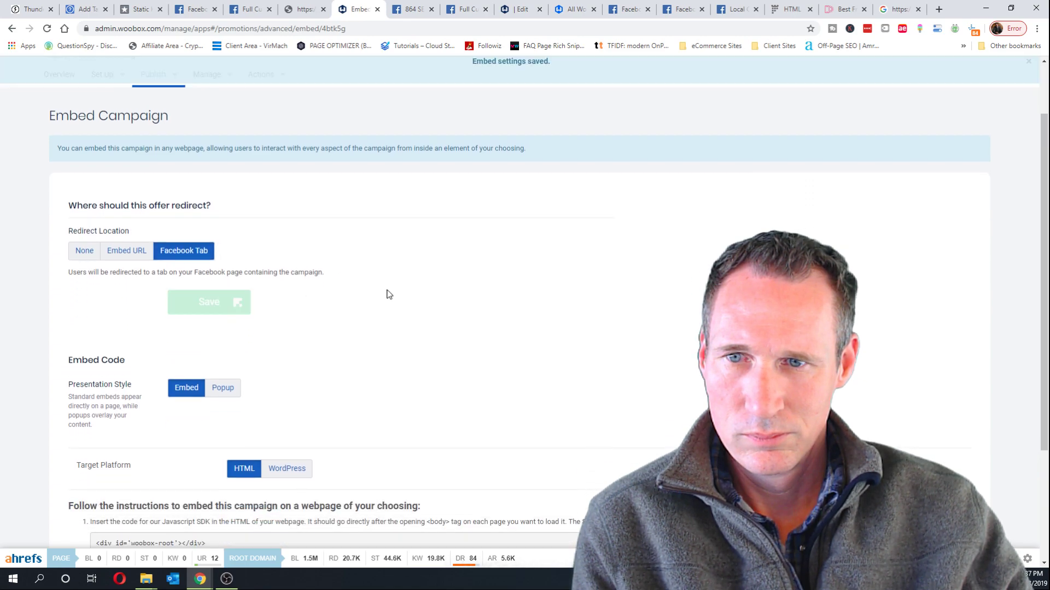
scroll(424, 273, down, 3)
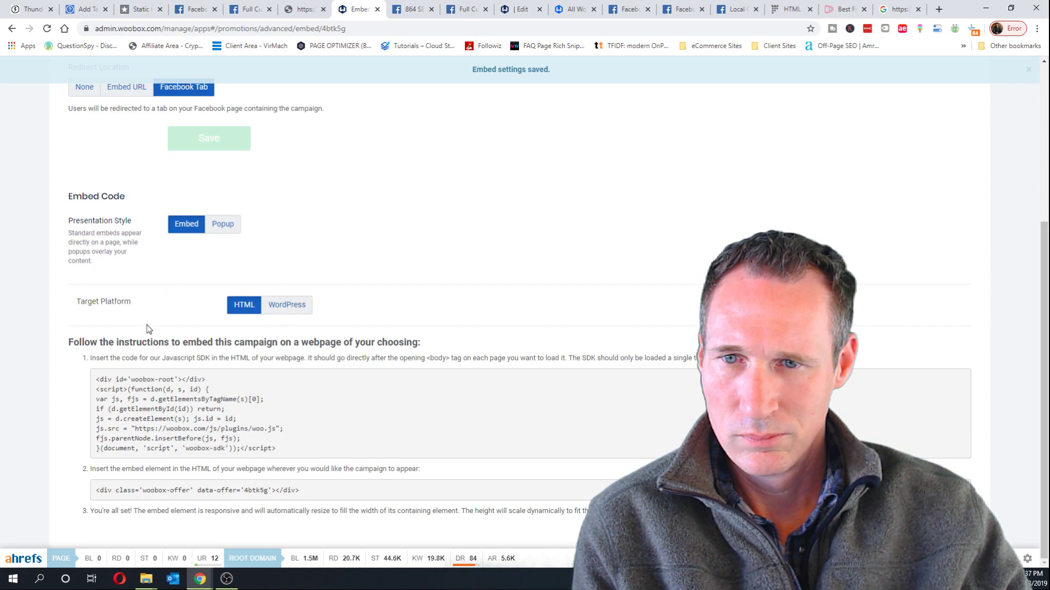
scroll(137, 255, up, 4)
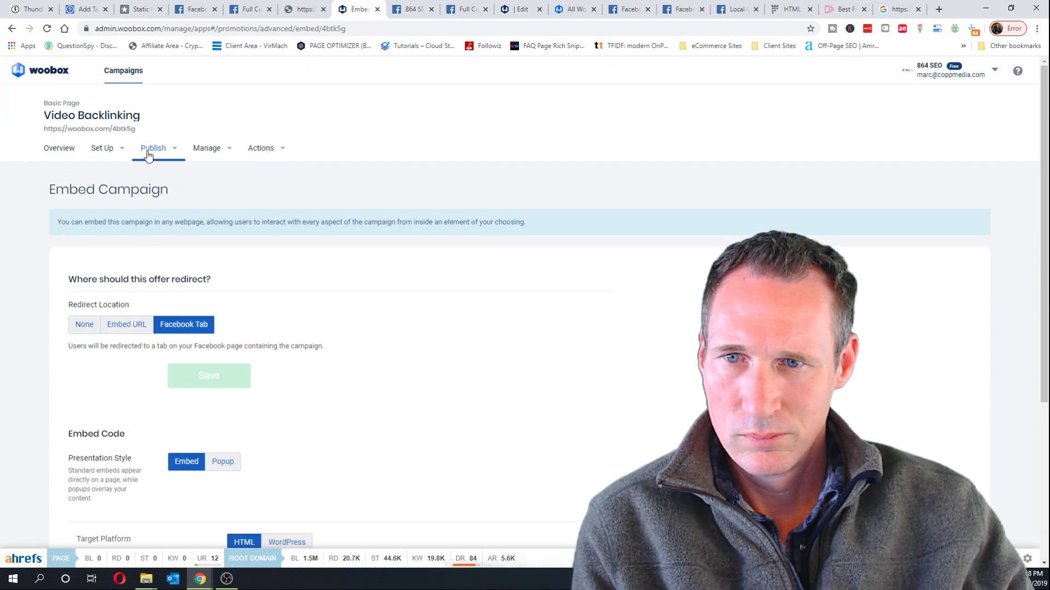
scroll(339, 326, down, 4)
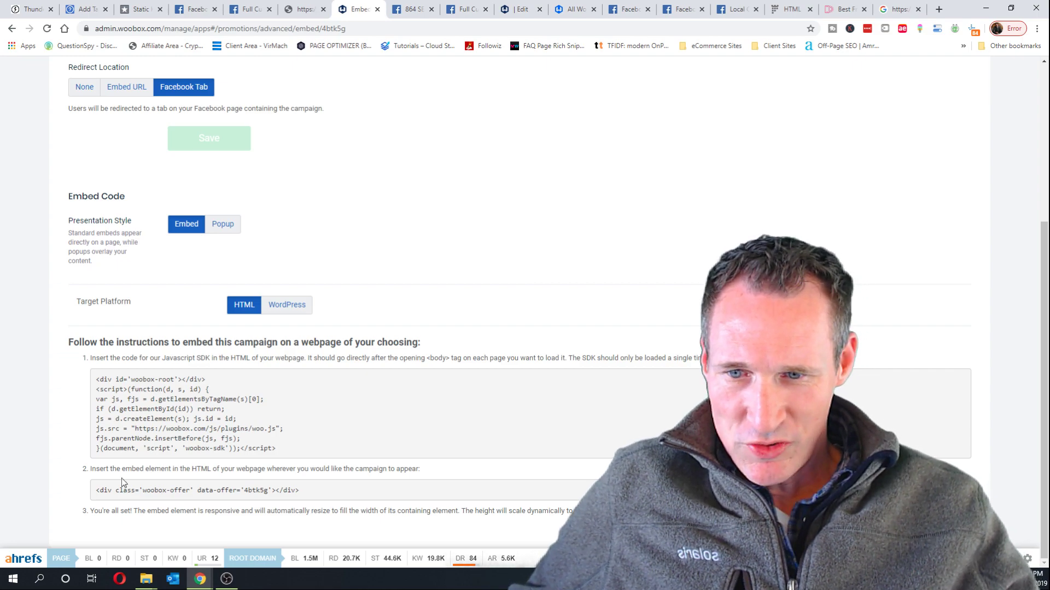
scroll(335, 288, up, 4)
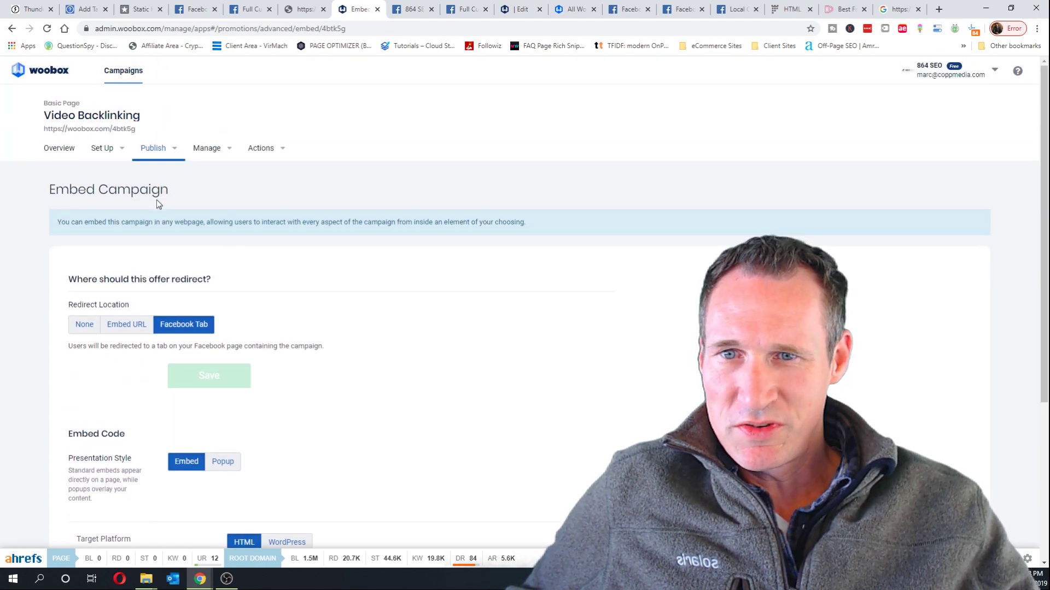
click(409, 10)
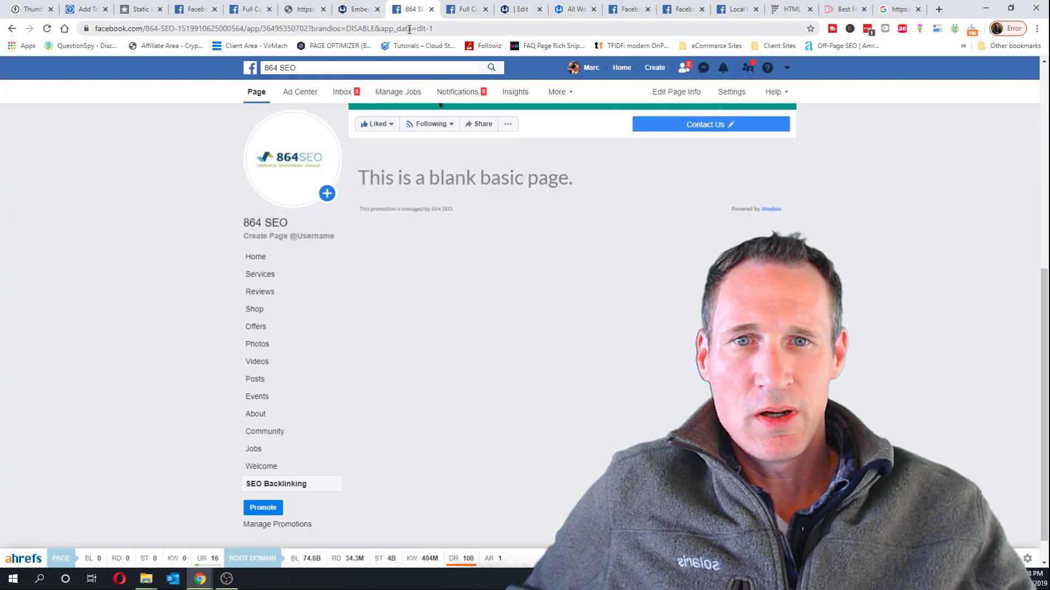
click(409, 30)
key(Return)
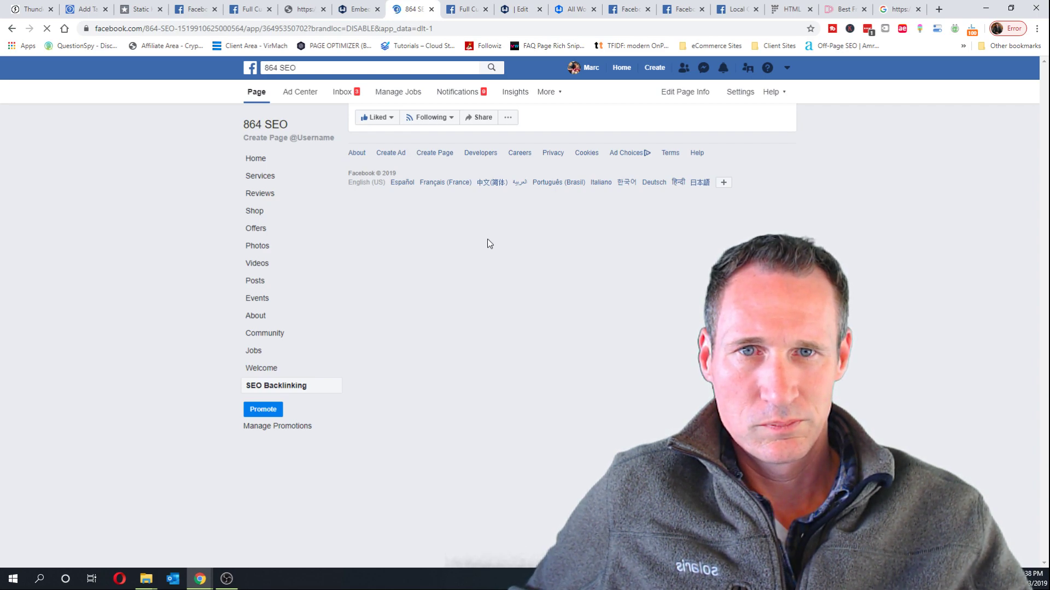
click(354, 11)
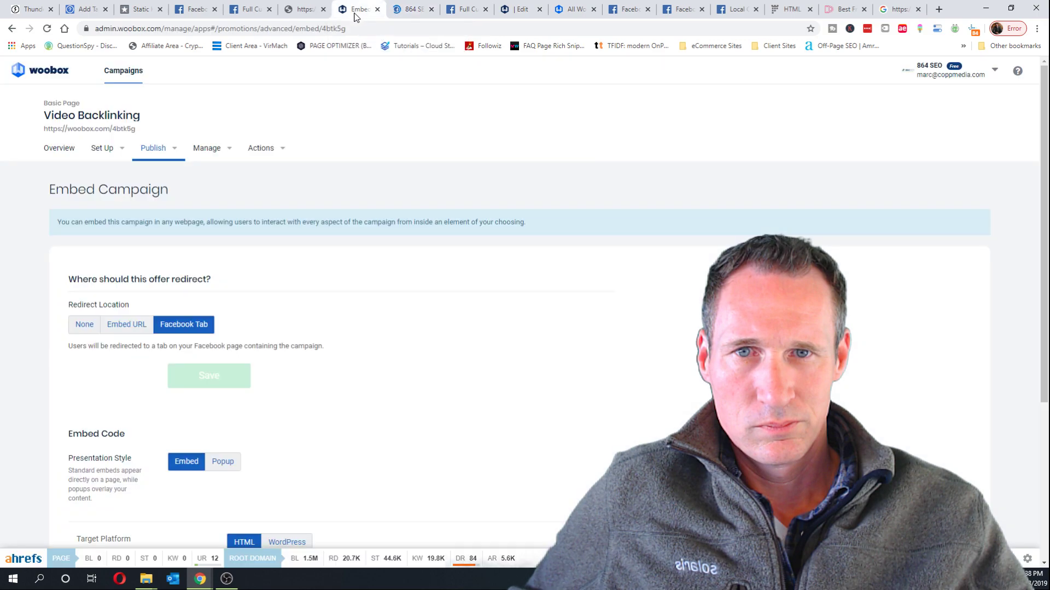
Check the Set Up and account menus, then return to the Landing Pages campaign list.
click(104, 150)
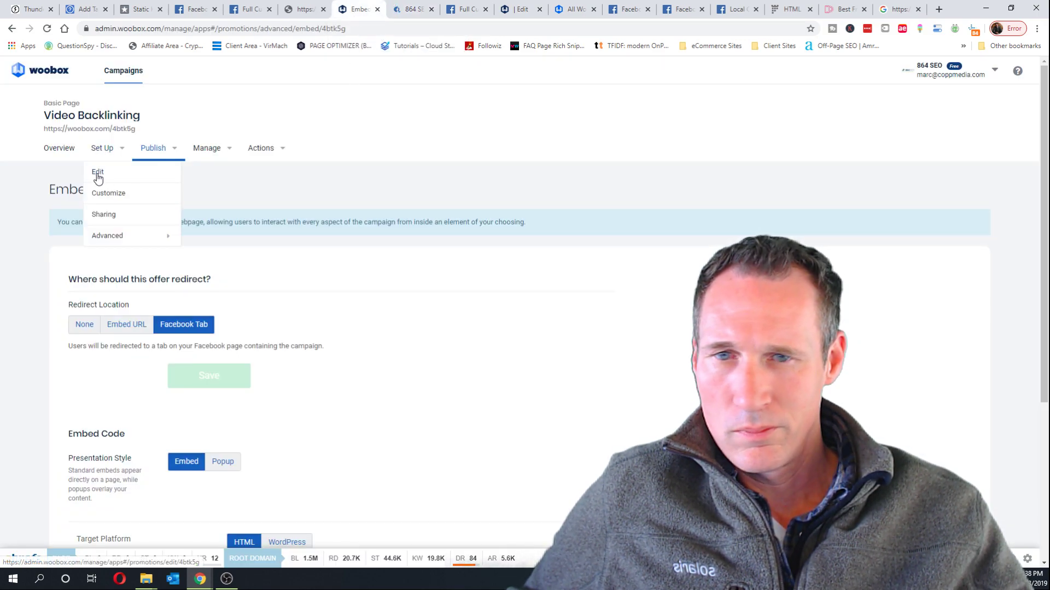
click(584, 123)
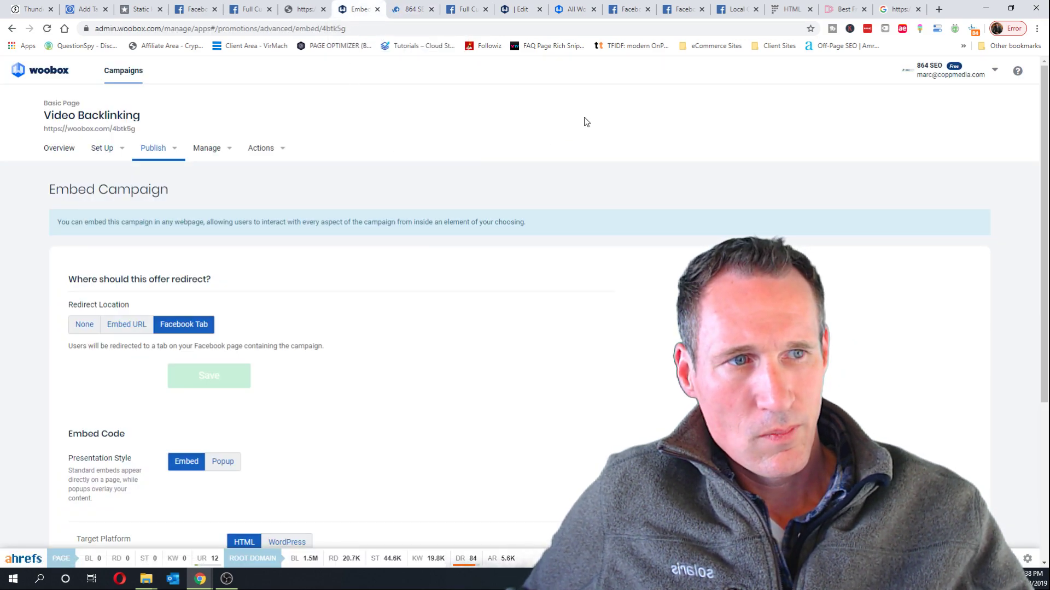
click(994, 70)
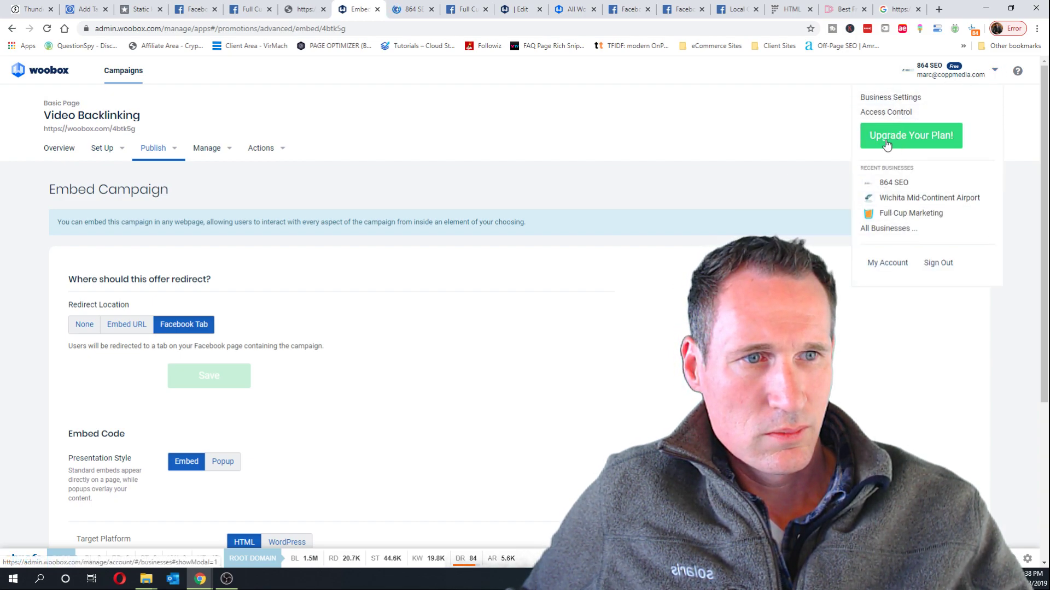
click(671, 300)
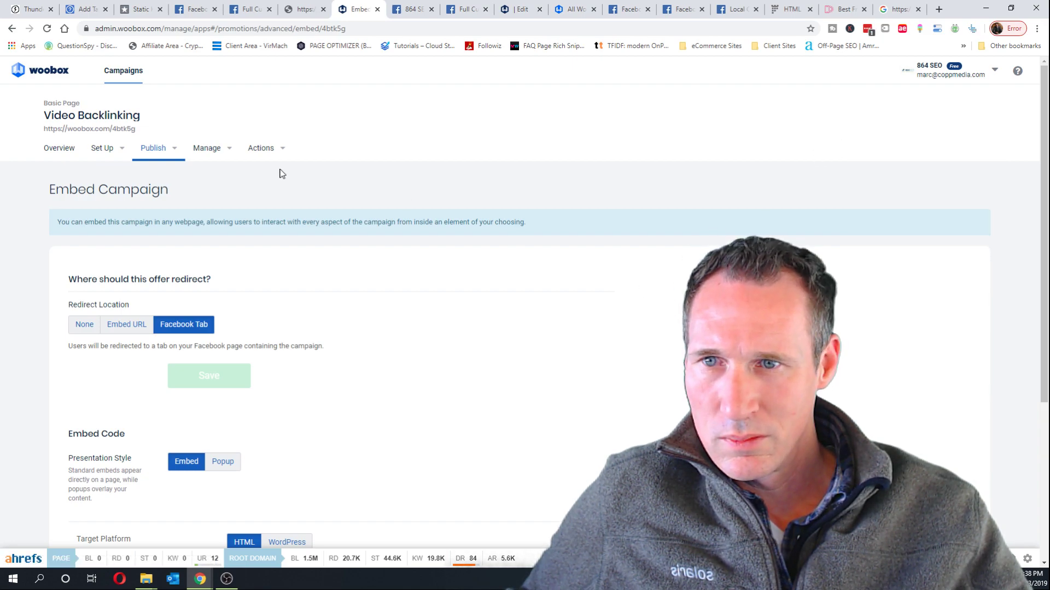
click(49, 75)
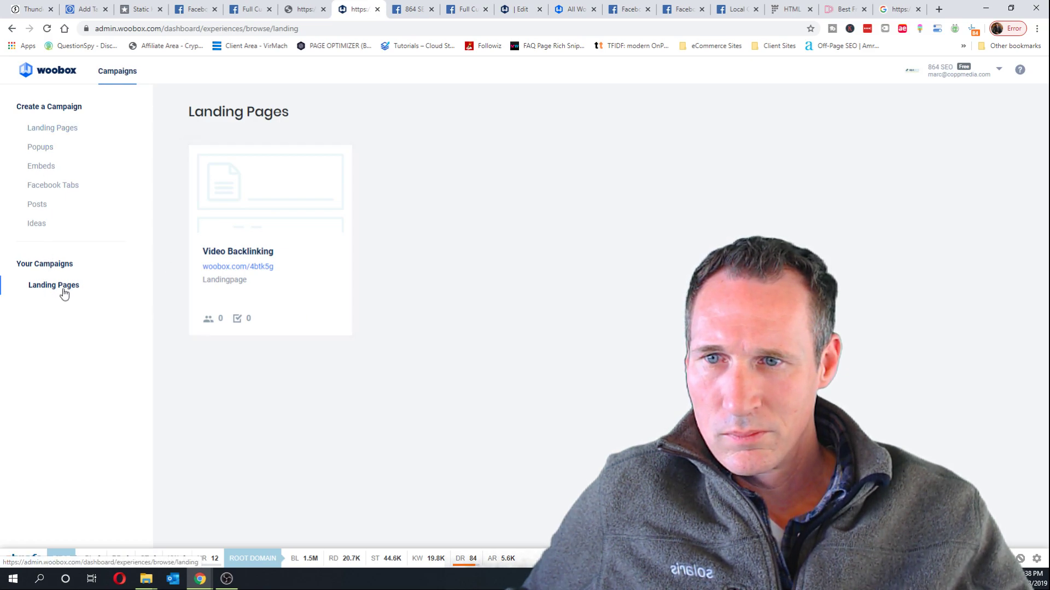
Choose the HTML Tab type under Facebook Tabs to reach the Static Tabs page.
click(53, 186)
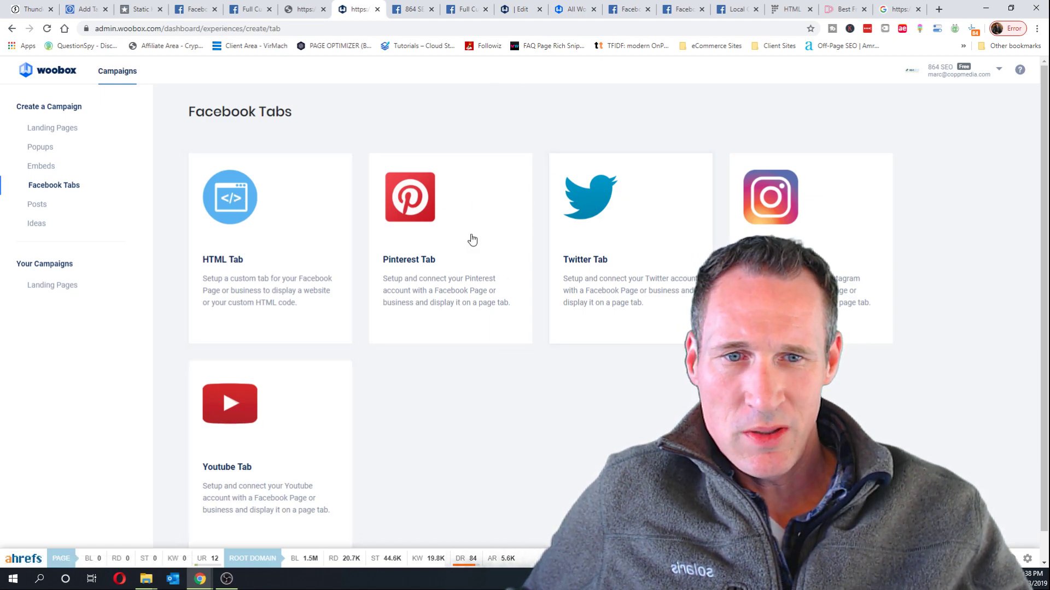
click(295, 215)
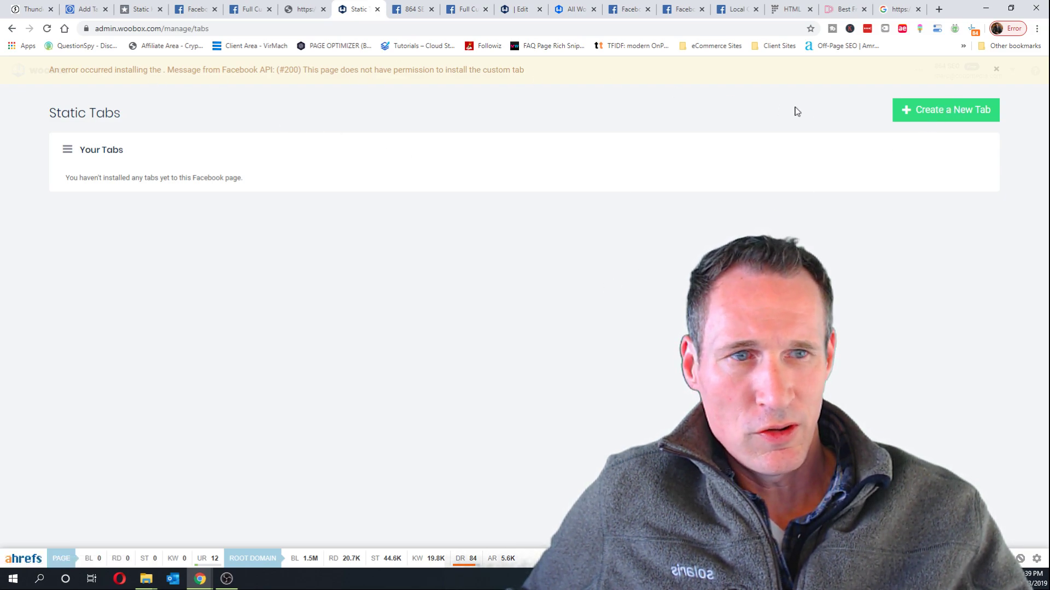
Begin a new YouTube tab, then select the address bar in the Google results tab.
click(947, 112)
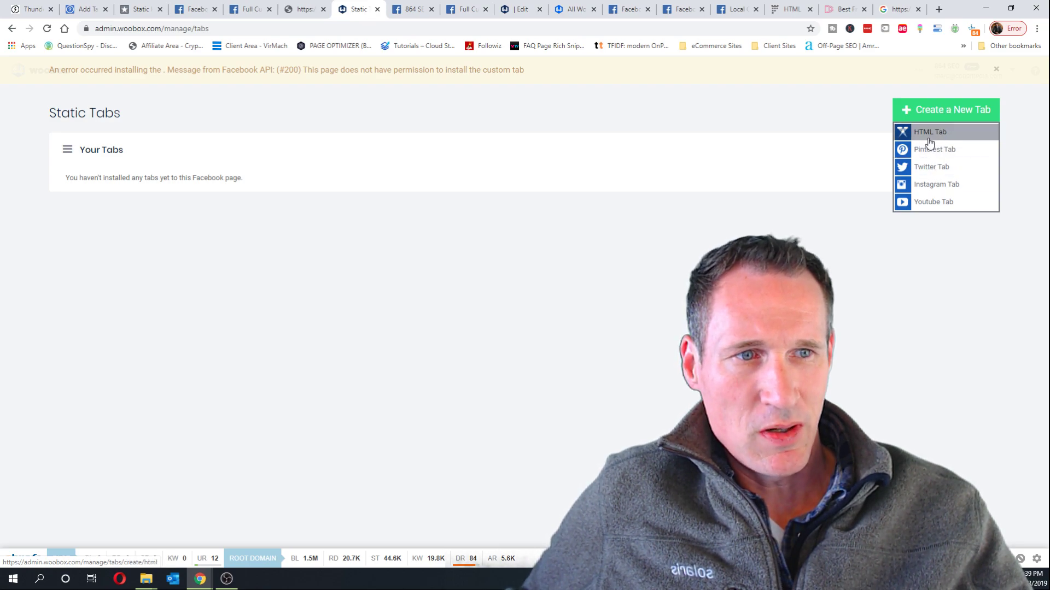
click(930, 137)
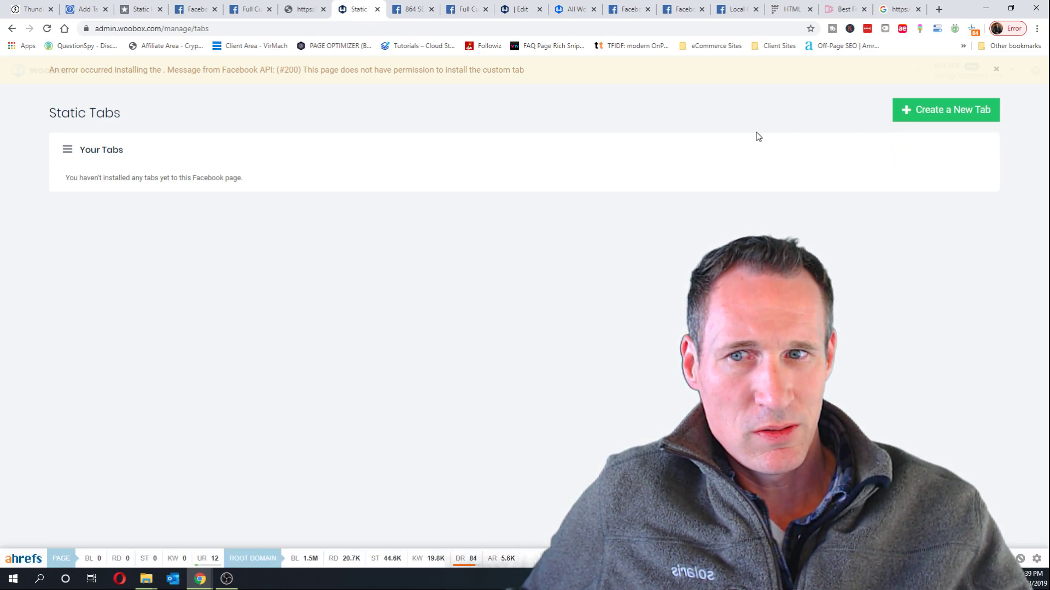
click(937, 113)
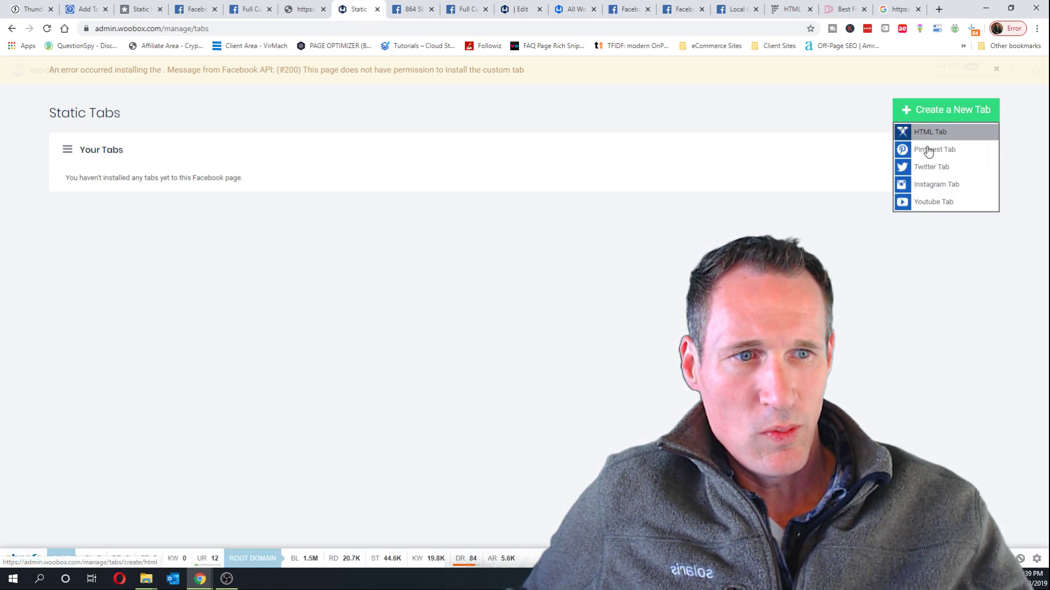
click(936, 202)
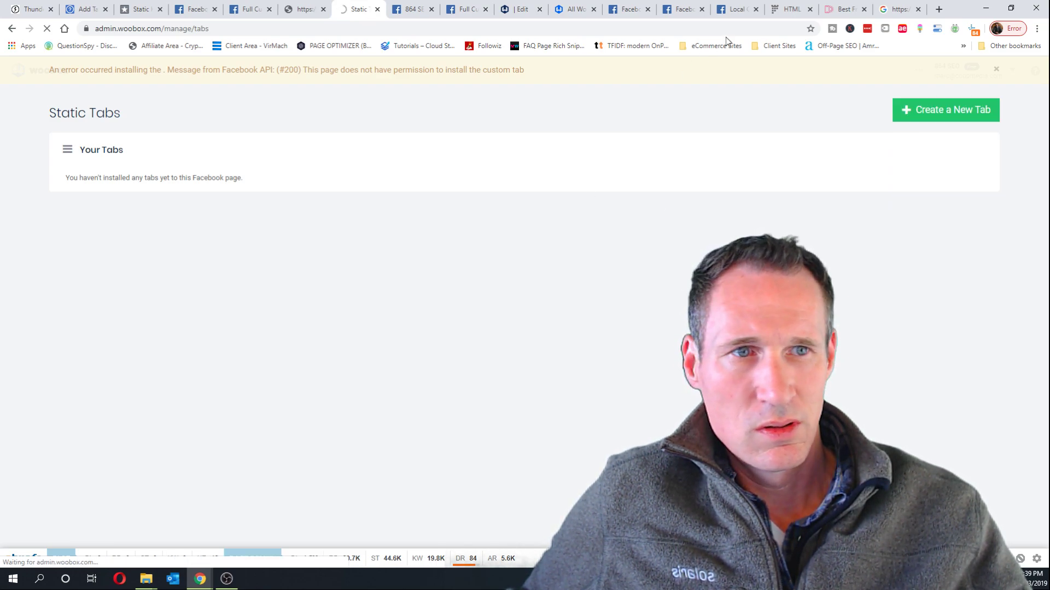
click(900, 10)
key(ctrl+l)
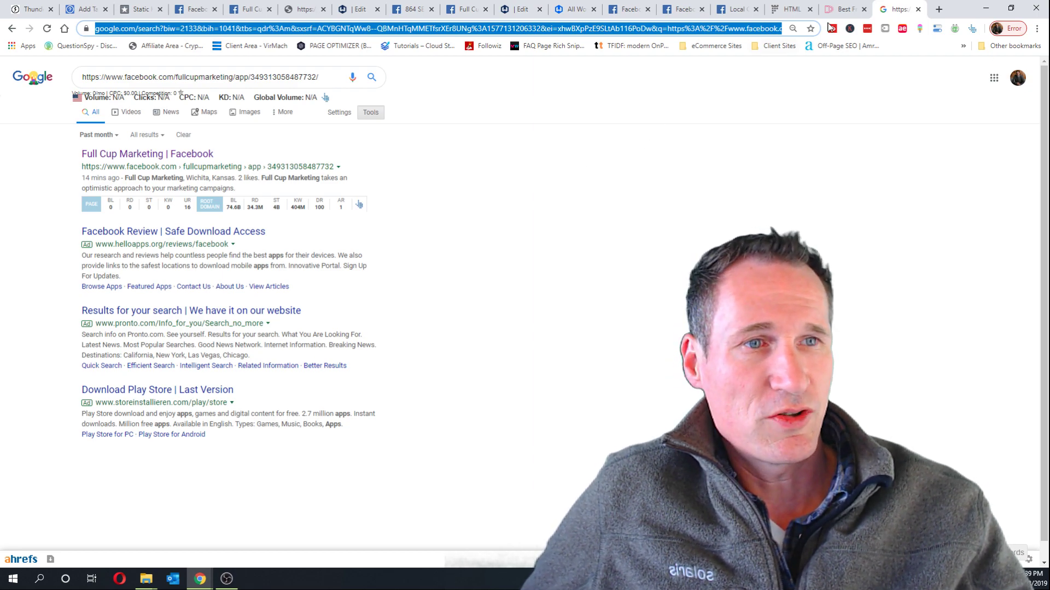
Load YouTube in a new browser tab.
click(940, 9)
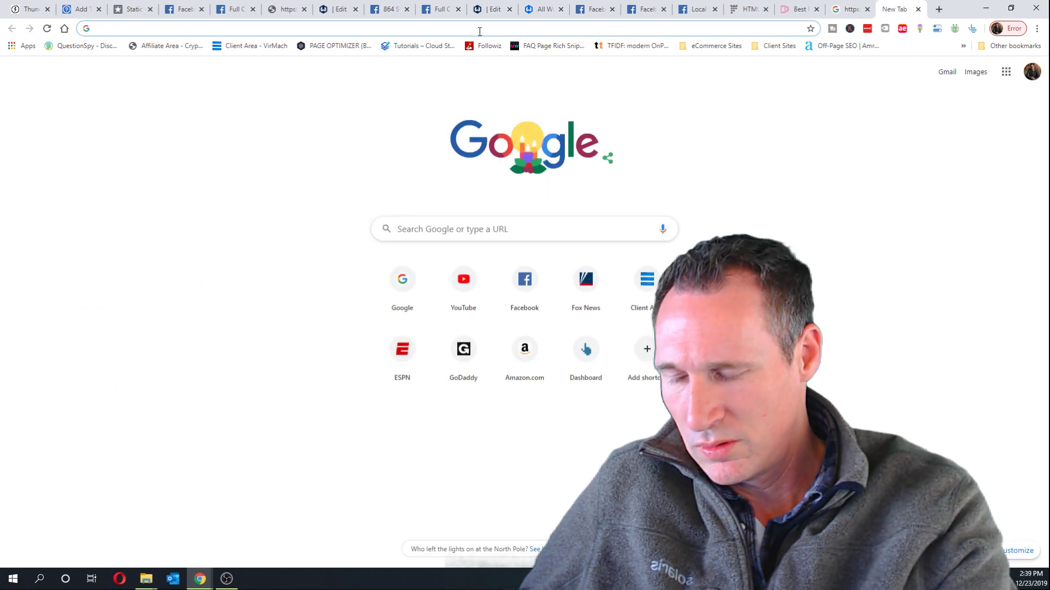
text(youtube)
key(Return)
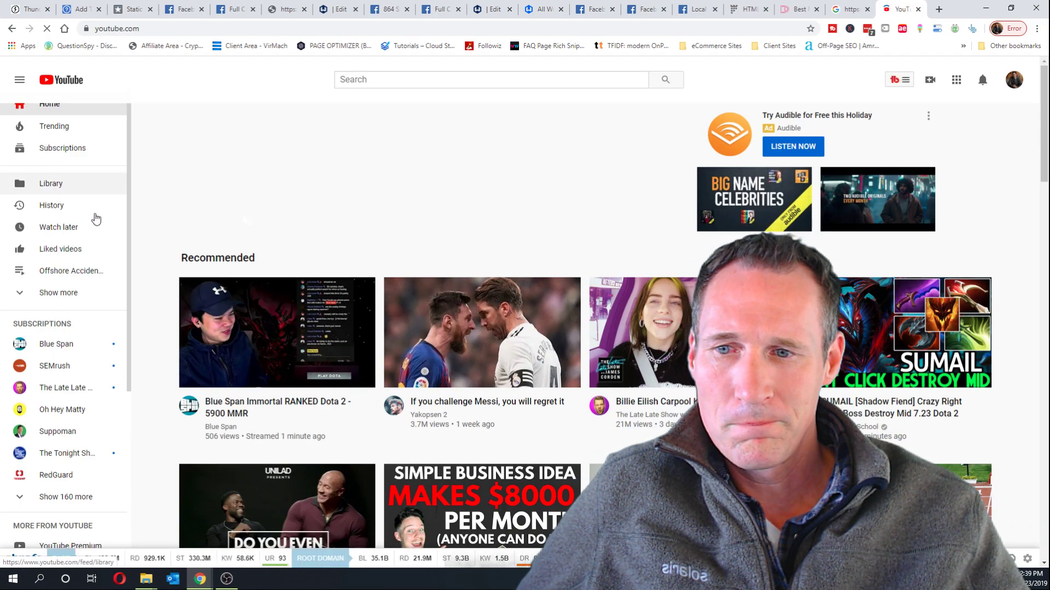
Go to your own YouTube channel page and select its channel ID in the address.
click(1015, 79)
click(951, 172)
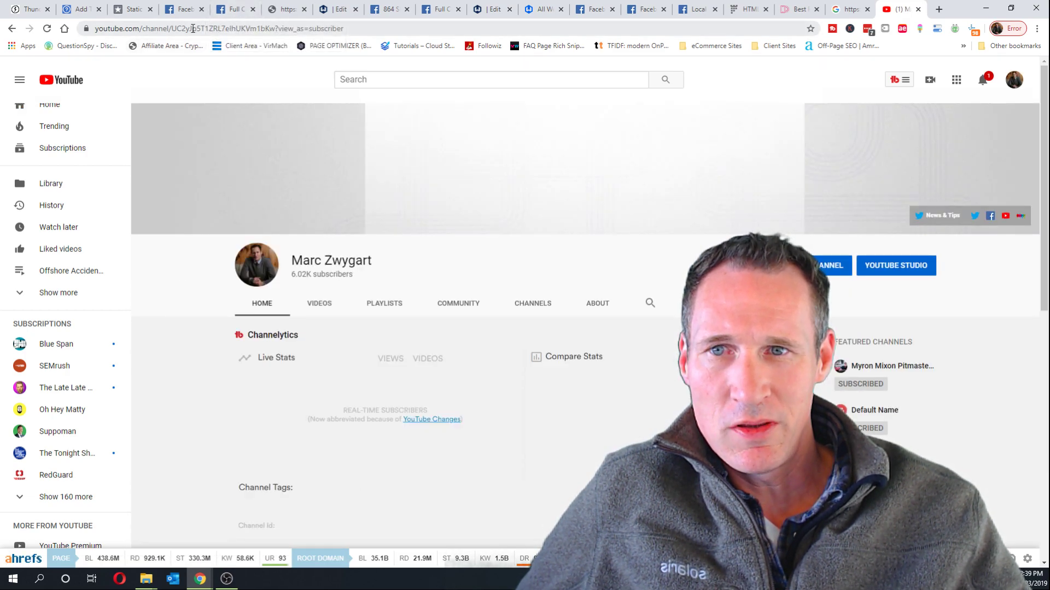
drag(276, 28, 173, 32)
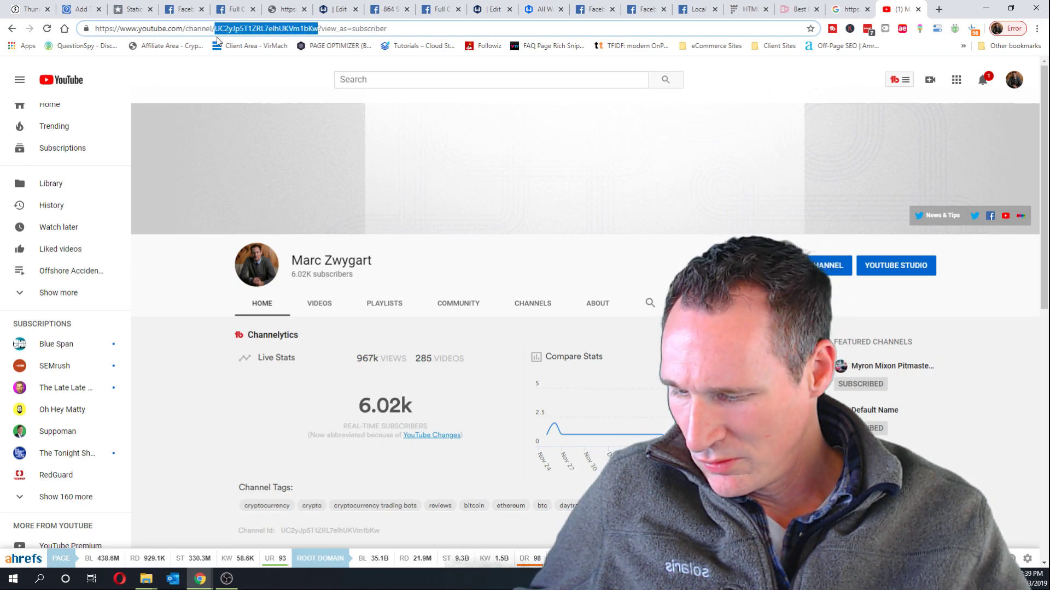
click(337, 10)
Paste the copied channel ID into Woobox's YouTube Username, then scroll to the channel's videos.
click(260, 395)
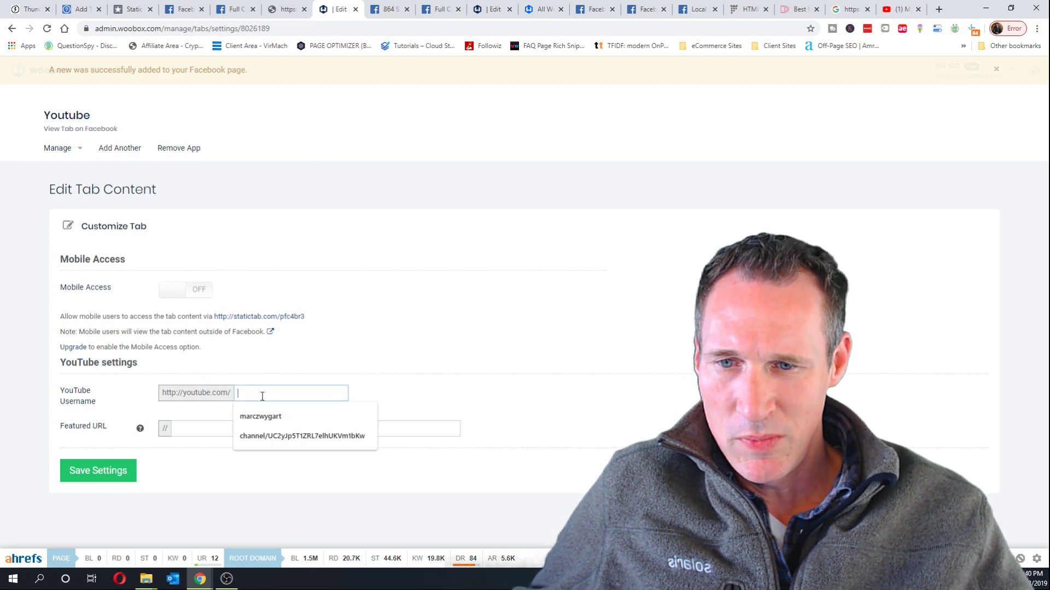
text(UC2yJp5T1ZRt7elhUKVm1bKw)
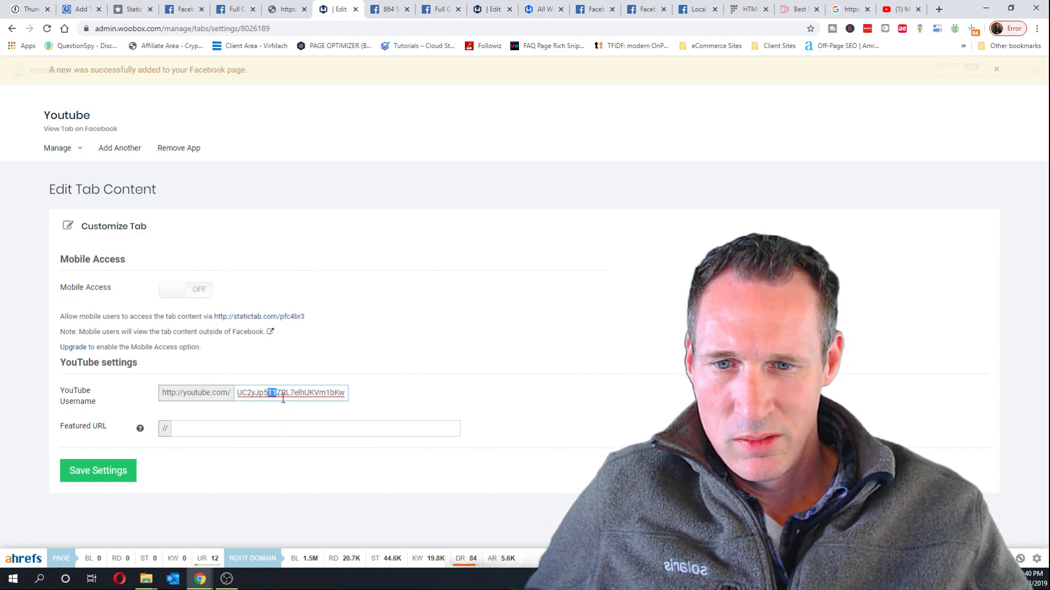
double_click(283, 398)
click(301, 395)
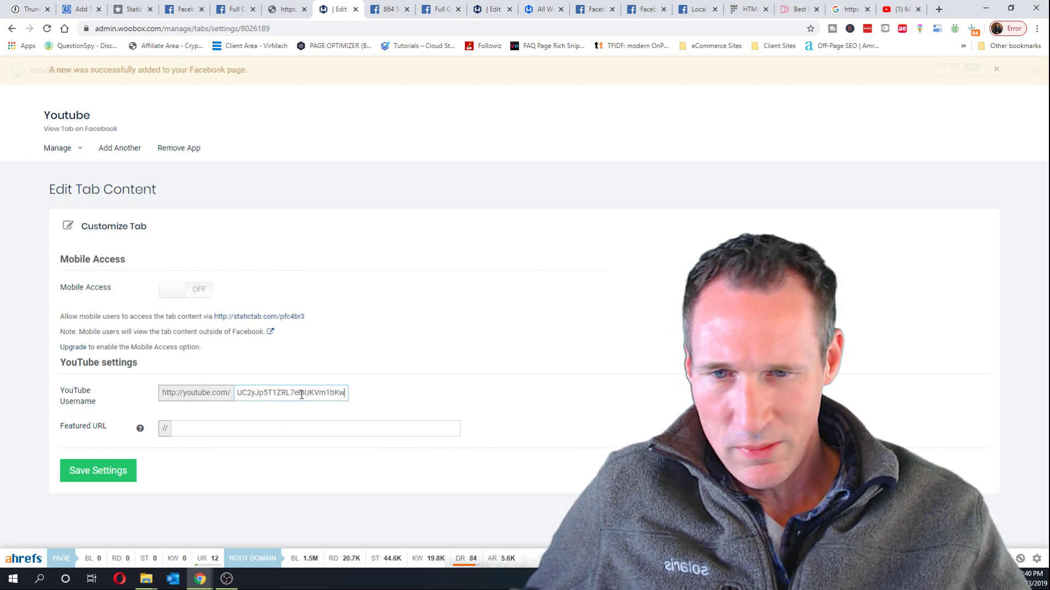
click(295, 429)
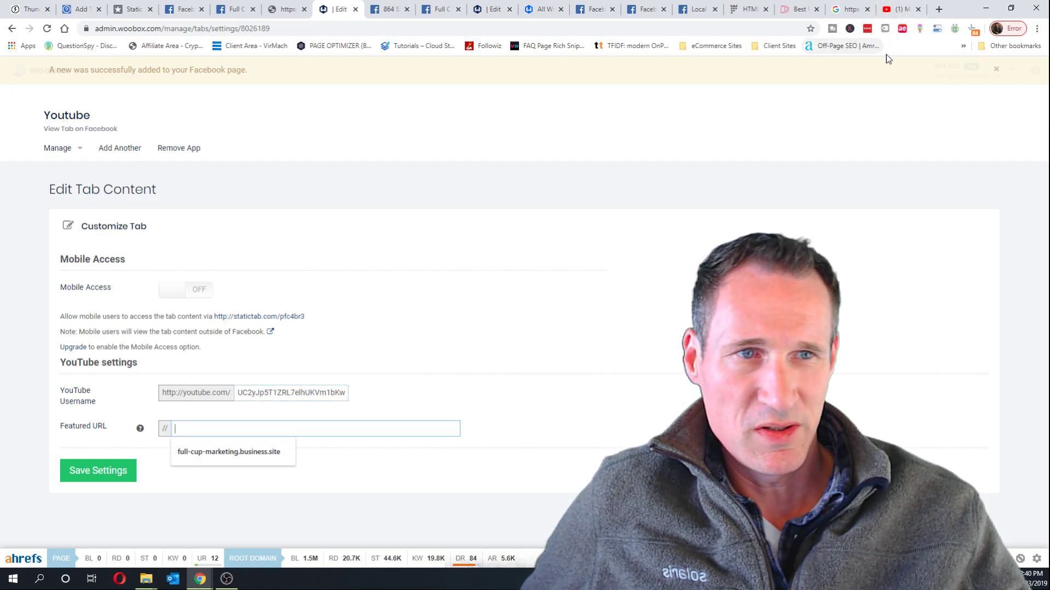
click(899, 9)
scroll(618, 214, down, 8)
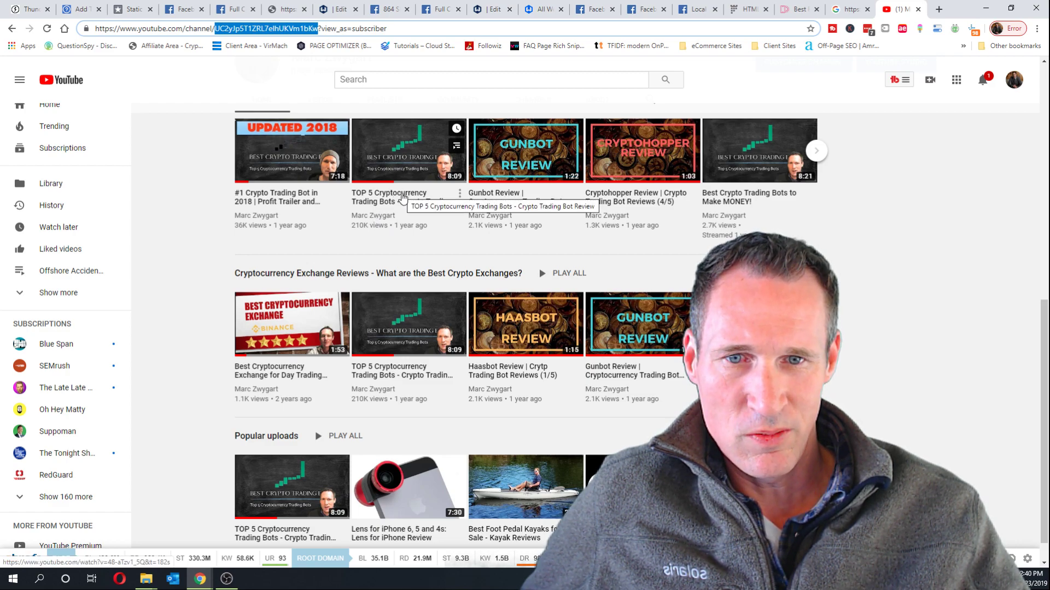
Open and pause the TOP 5 Cryptocurrency Trading Bots video, and select its watch URL.
click(402, 198)
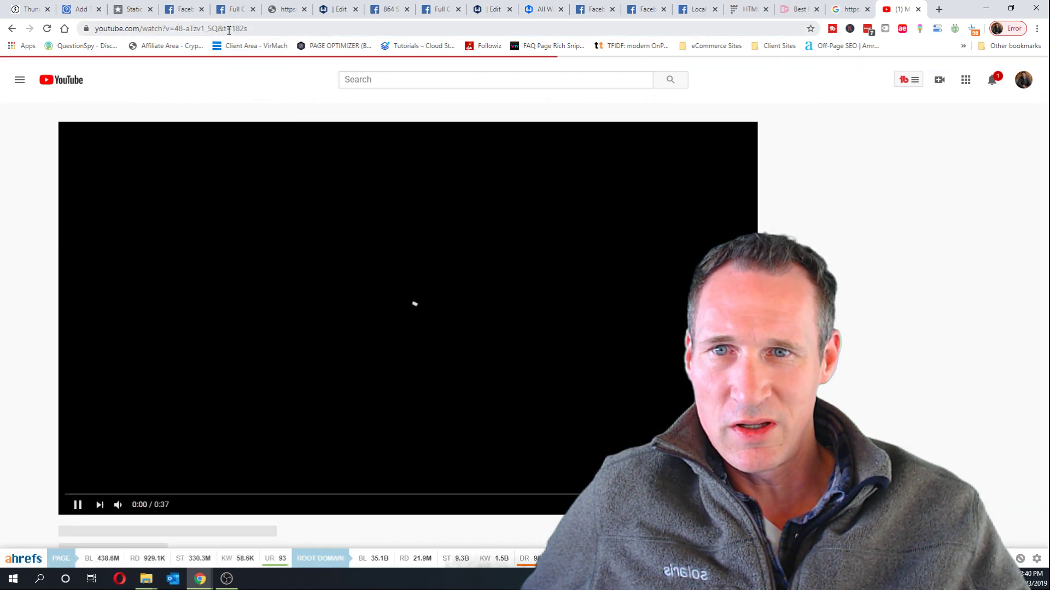
click(72, 505)
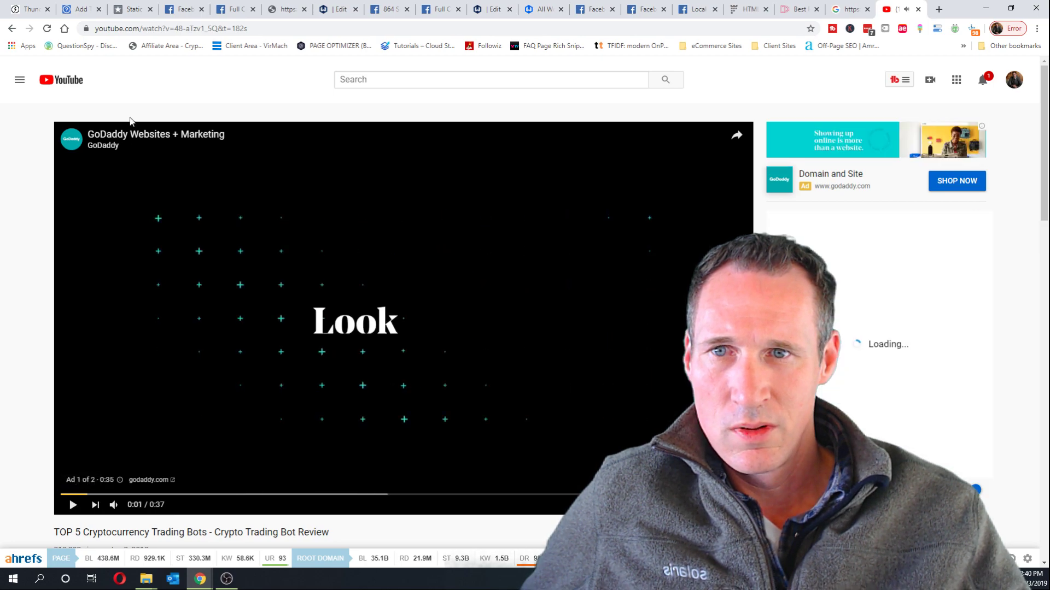
drag(219, 28, 94, 29)
key(ctrl+c)
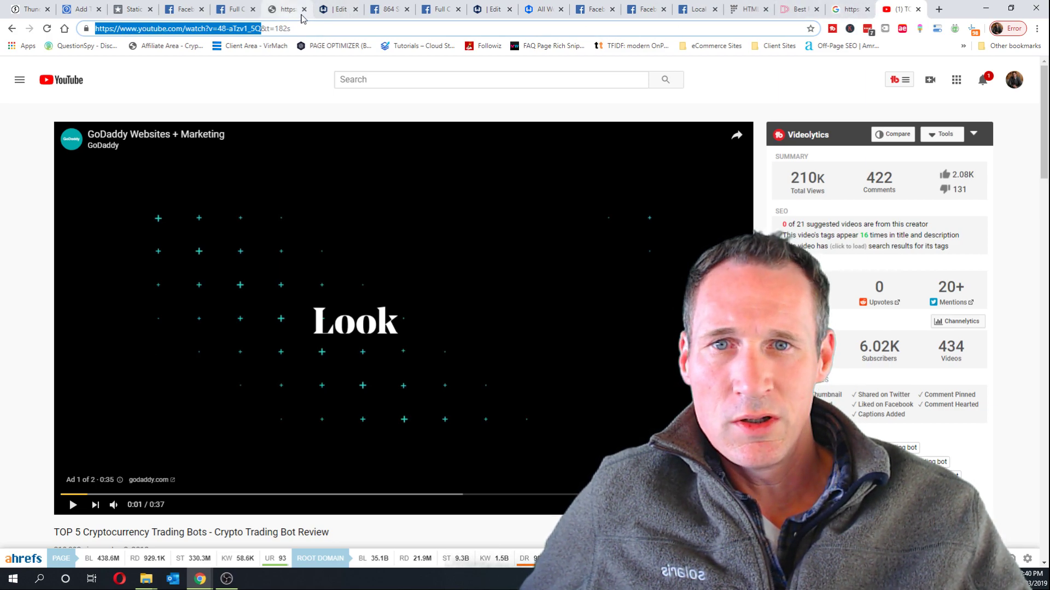
click(344, 12)
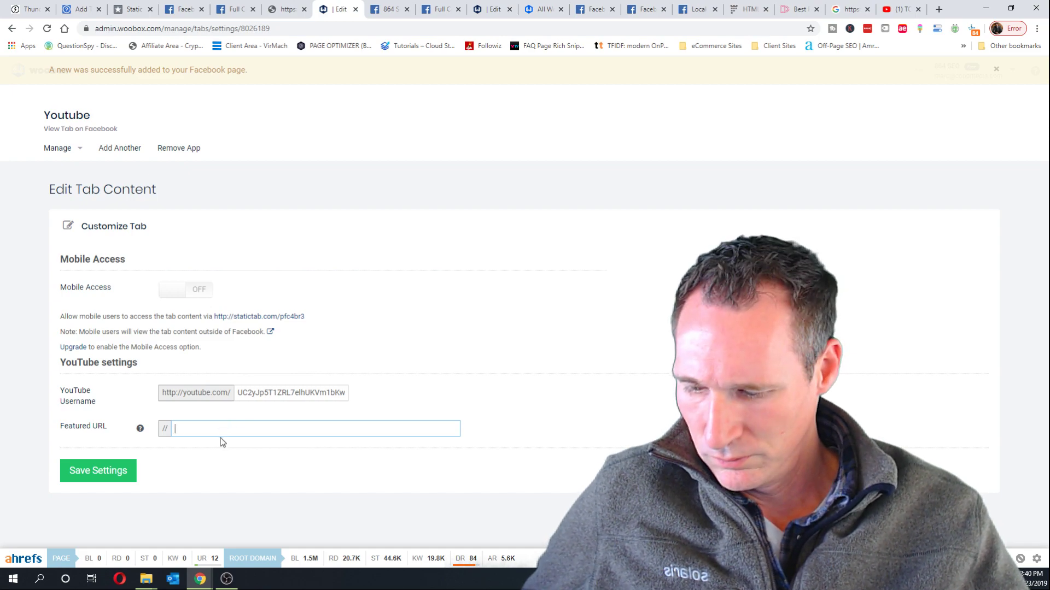
key(ctrl+v)
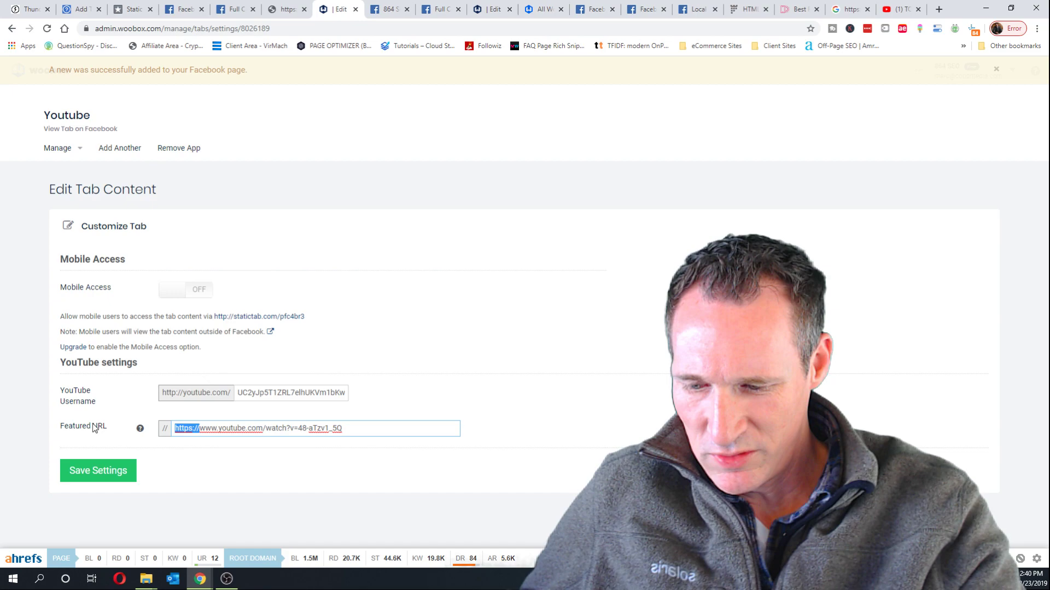
key(BackSpace)
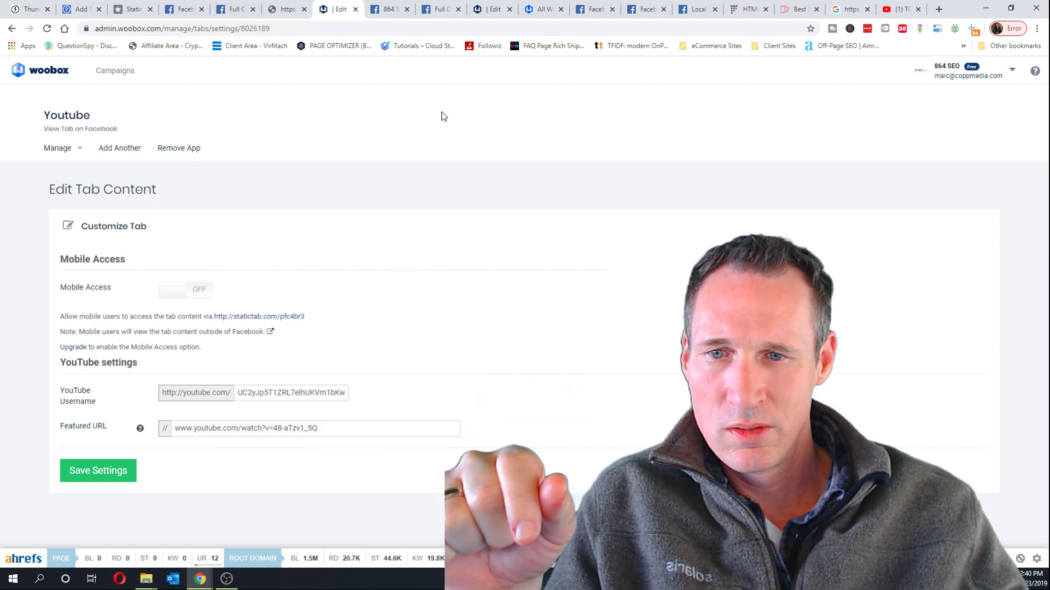
click(398, 13)
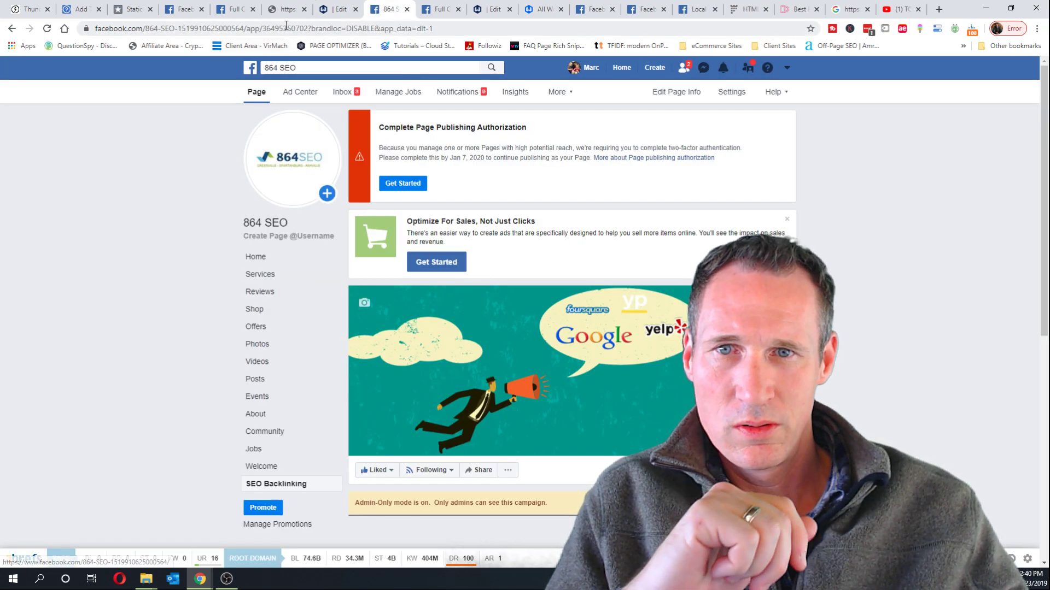
Dismiss the Page Basics notice and reload the 864 SEO page to reveal its YouTube tab.
click(286, 26)
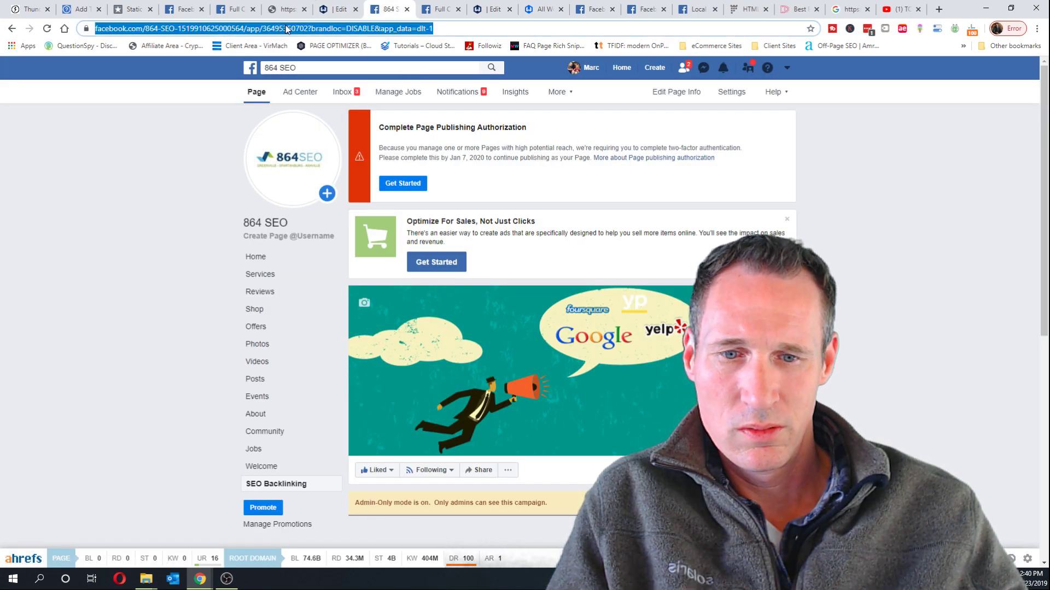
click(270, 221)
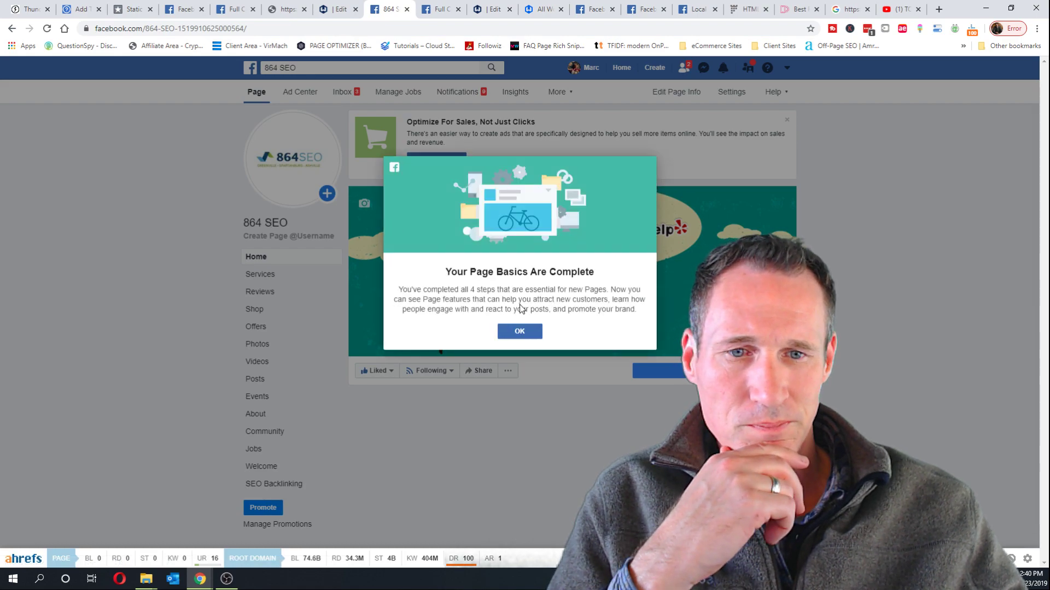
click(518, 331)
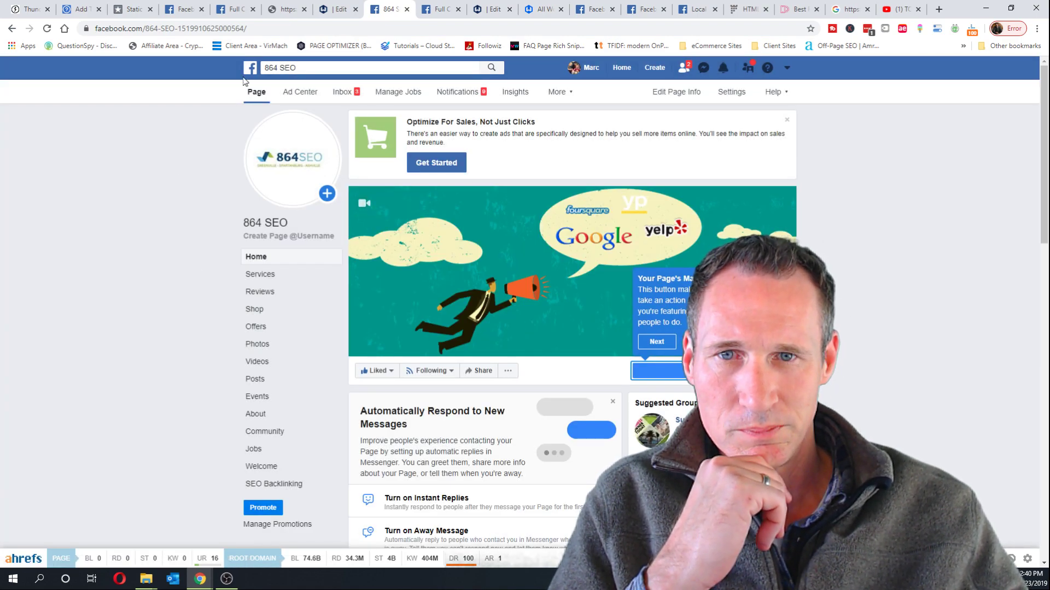
click(254, 34)
key(Return)
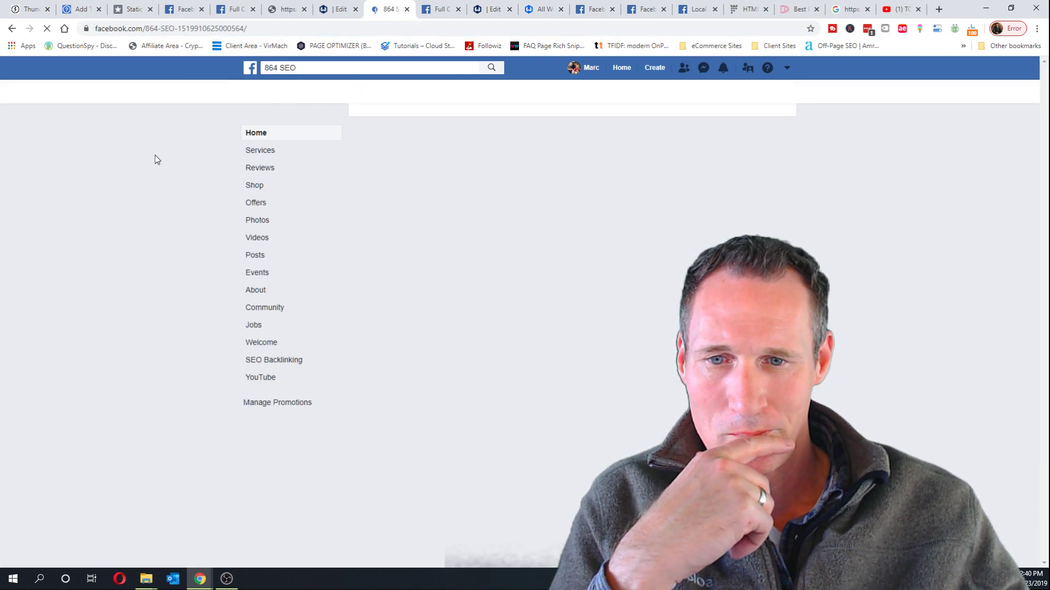
scroll(161, 335, down, 3)
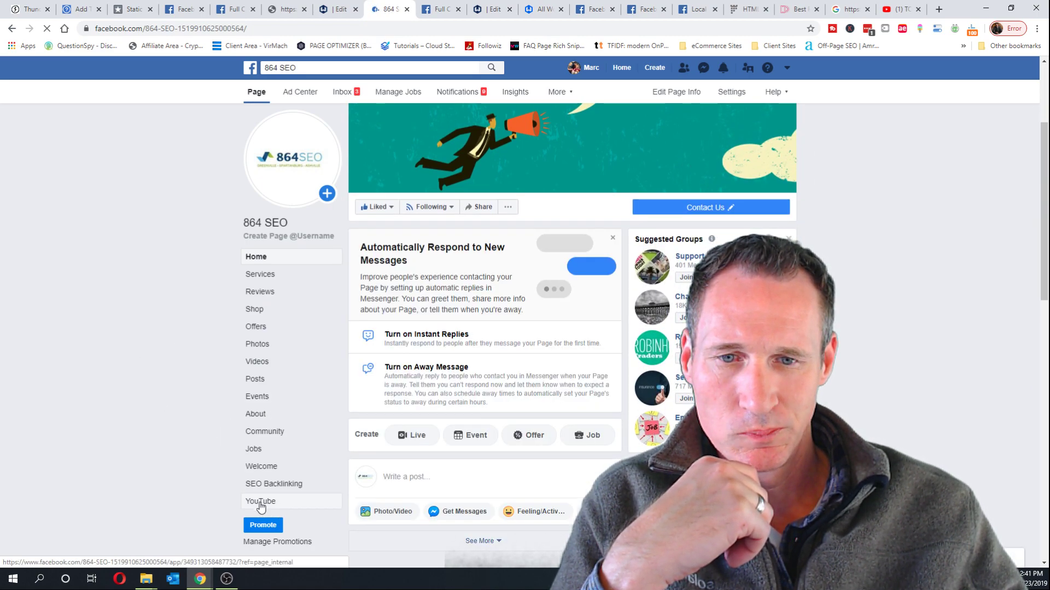
Open the page's YouTube tab and pause the featured TOP 5 Cryptocurrency Trading Bots video.
click(260, 503)
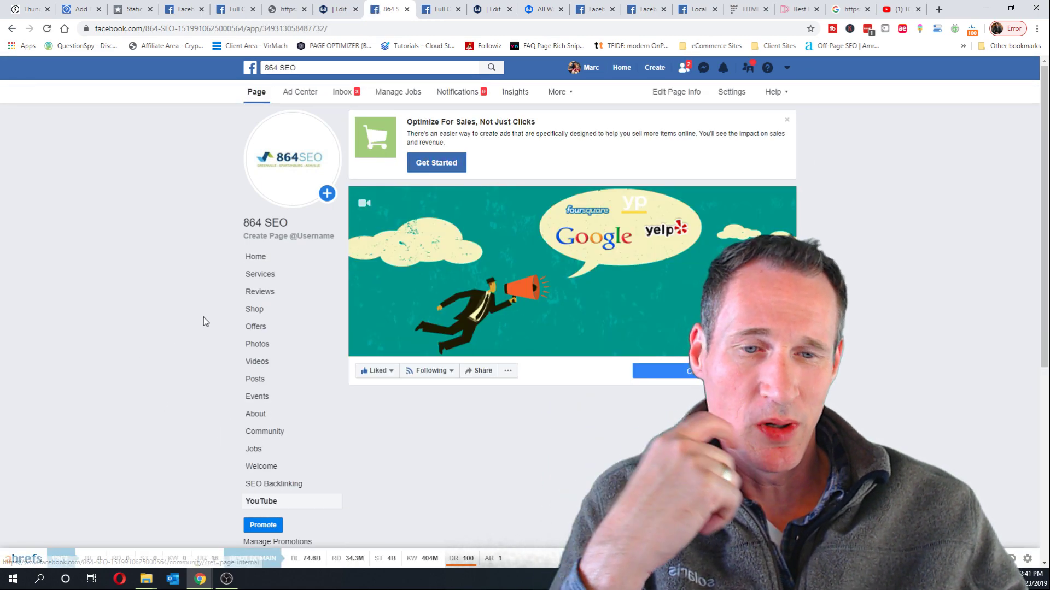
key(ctrl+plus)
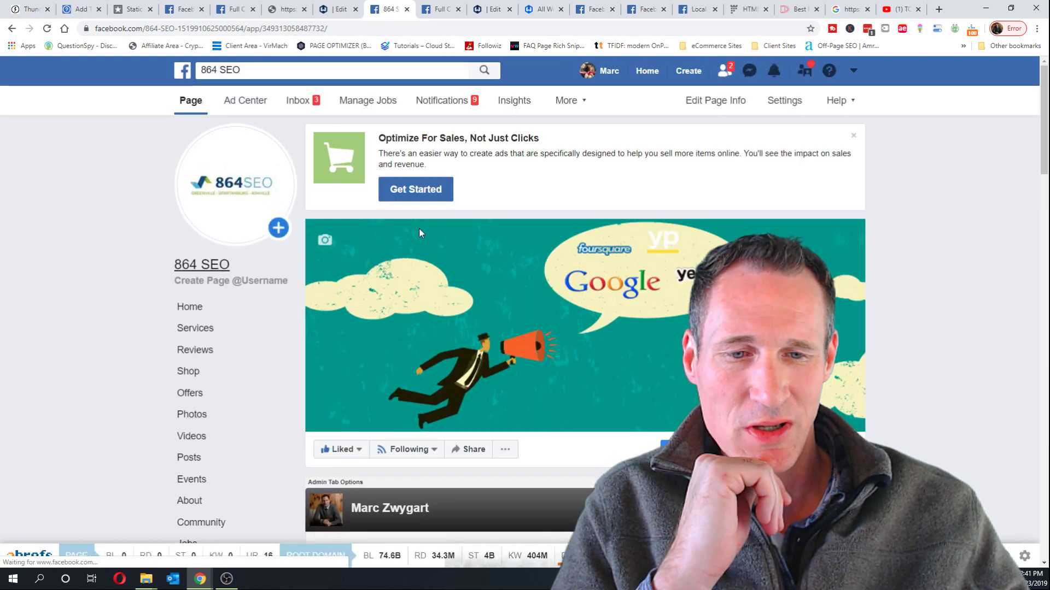
scroll(929, 207, down, 5)
key(ctrl+minus)
key(ctrl+minus)
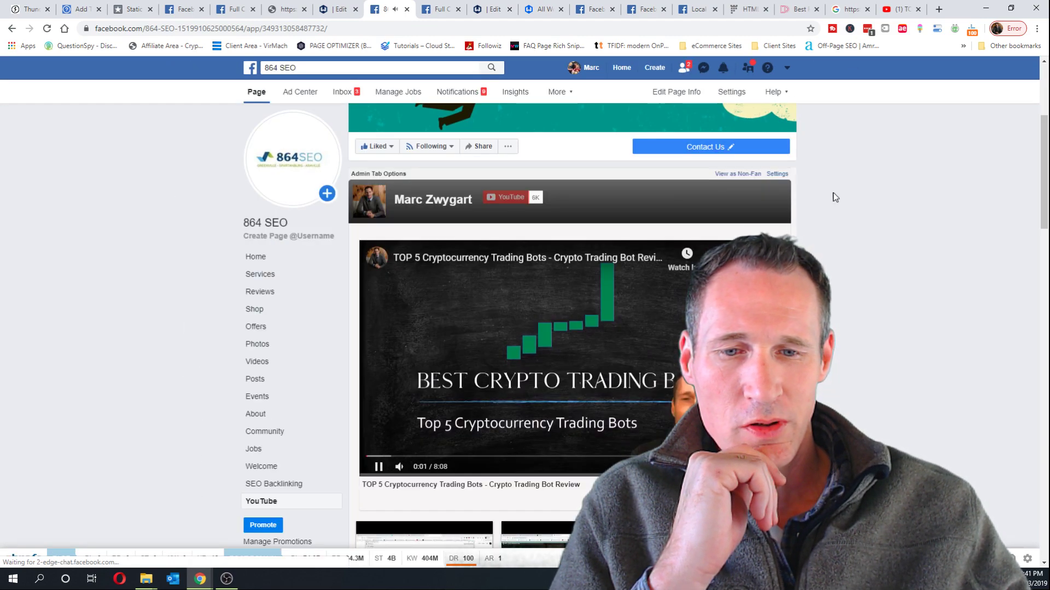
click(385, 471)
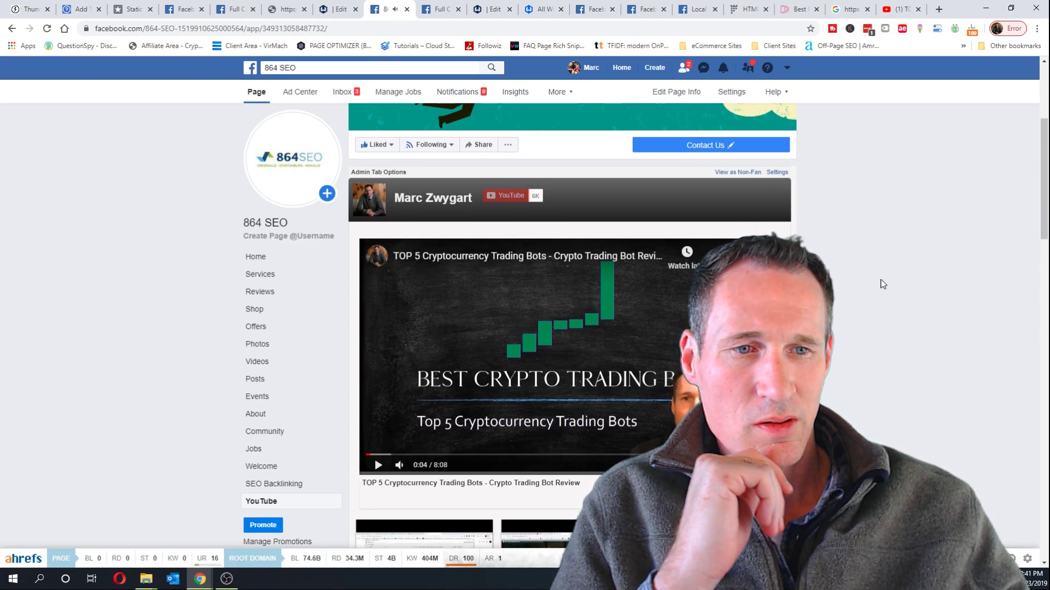
Scroll through the channel's video grid below the featured video.
scroll(832, 264, down, 7)
scroll(823, 247, down, 15)
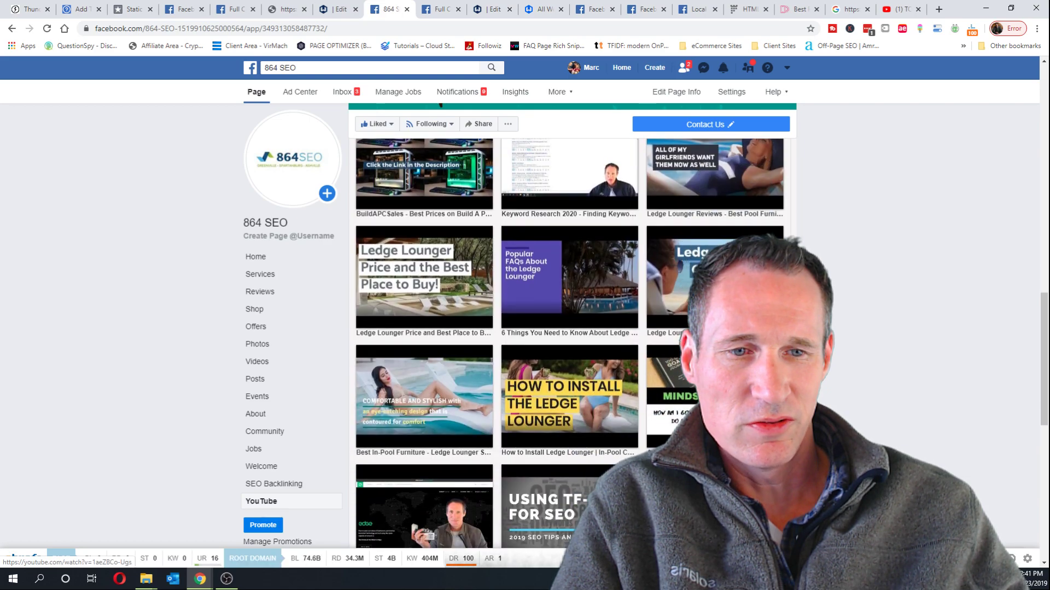
scroll(710, 273, down, 1)
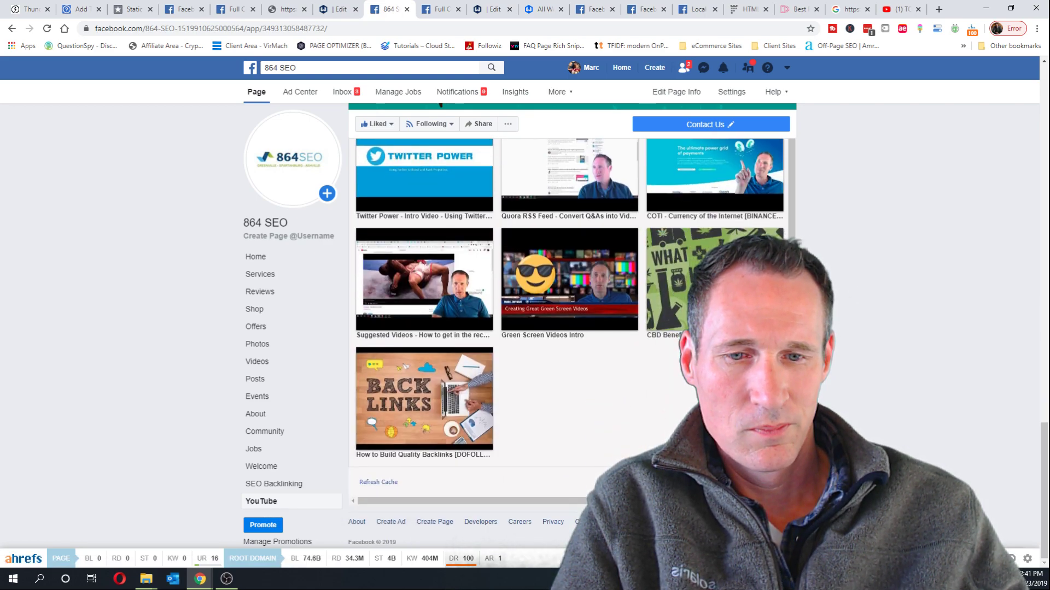
scroll(711, 274, up, 15)
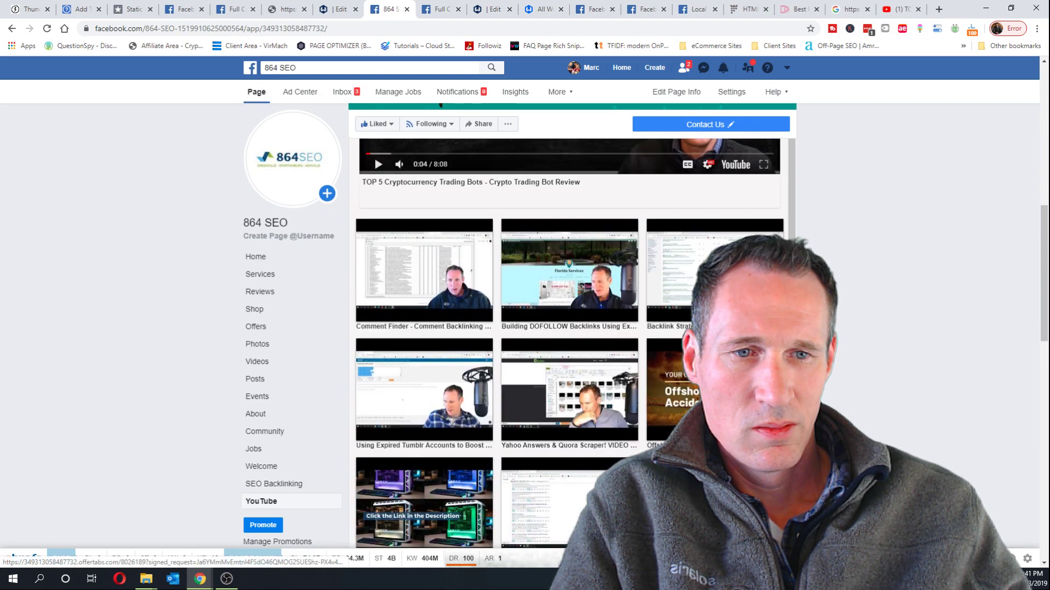
scroll(595, 295, up, 5)
scroll(434, 342, down, 4)
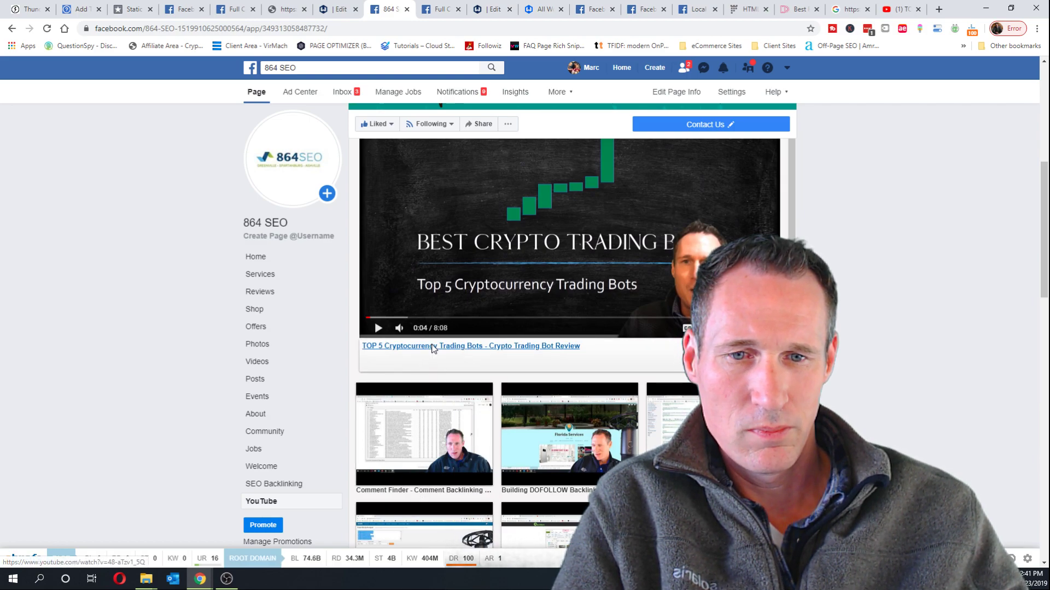
right_click(434, 348)
click(454, 461)
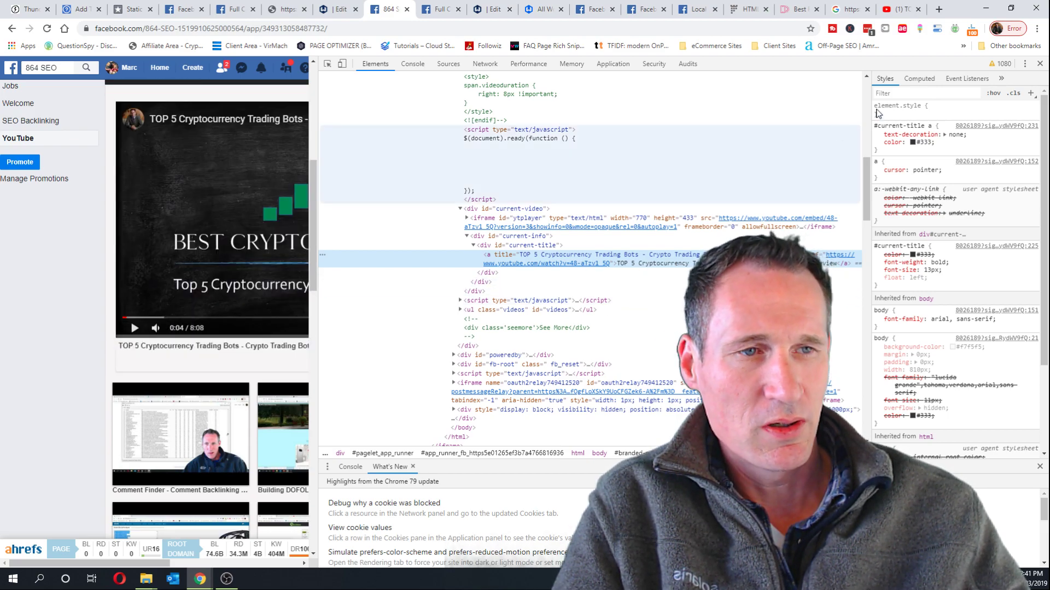
click(1040, 64)
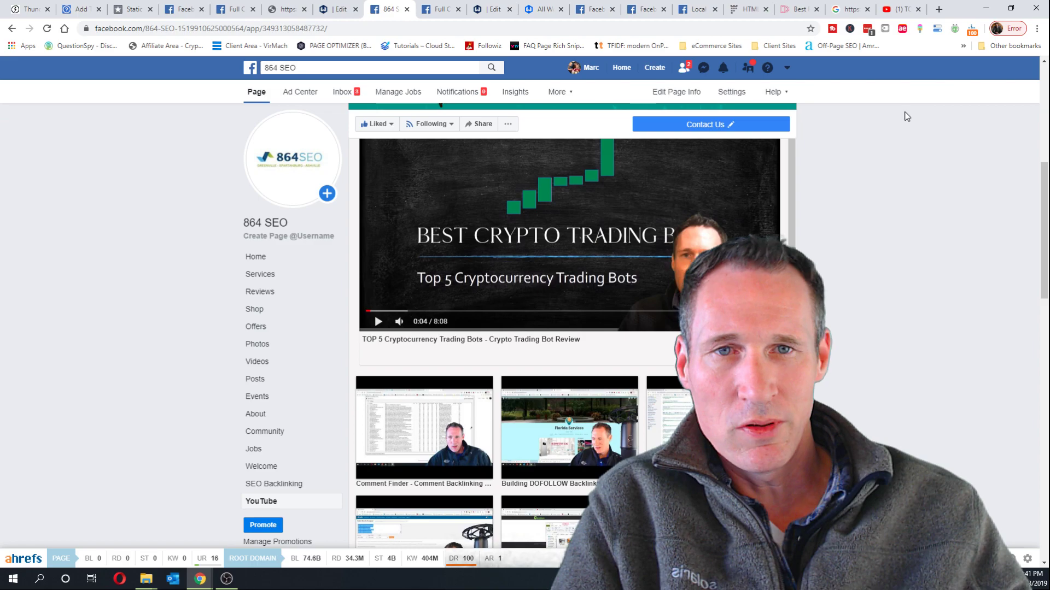